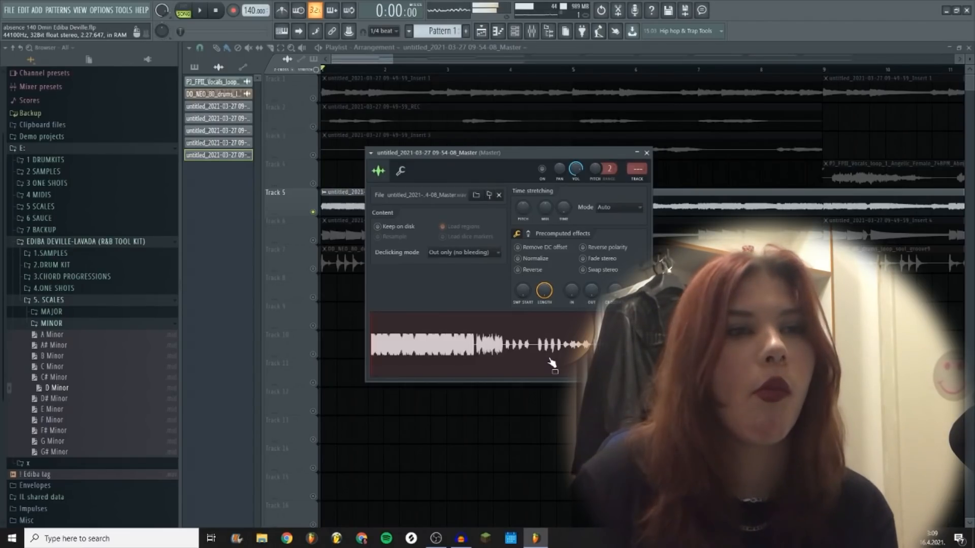
Step: Close the audio clip's settings and load the D Minor scale from the MINOR folder onto the Sampler channel
{"action": "left_click", "coordinate": [646, 153]}
{"action": "key", "text": "F6"}
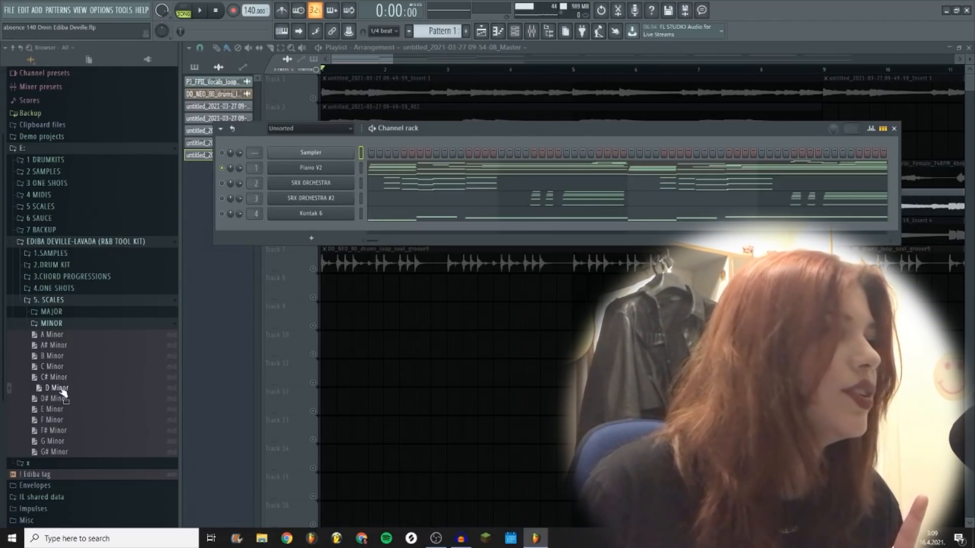
{"action": "left_click_drag", "start_coordinate": [61, 391], "coordinate": [65, 393]}
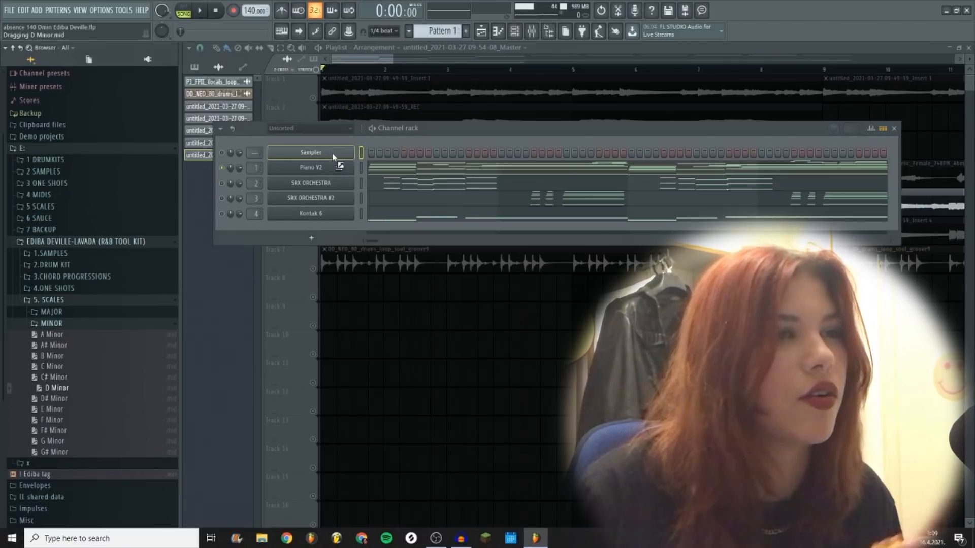
{"action": "left_click_drag", "start_coordinate": [333, 156], "coordinate": [334, 158]}
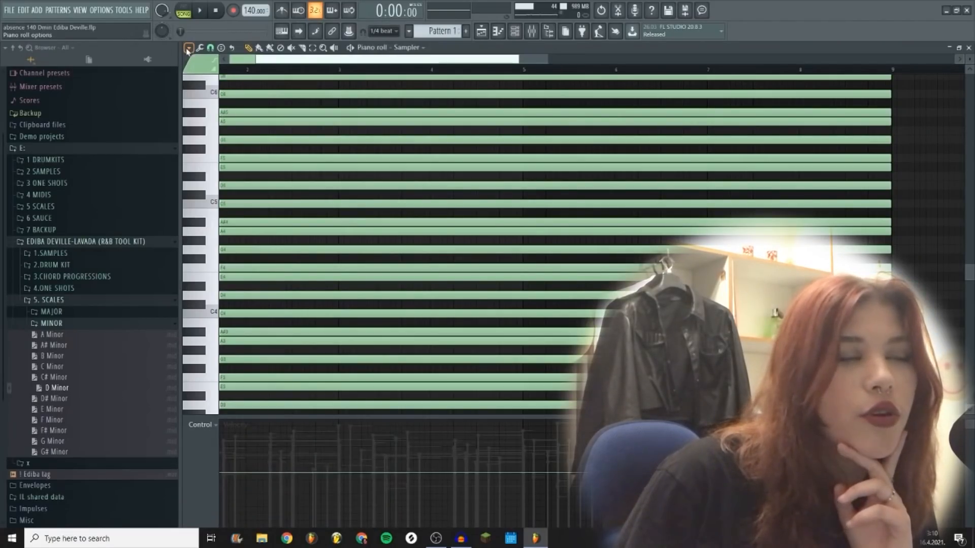
Step: Examine the piano roll's Helpers options, including scale highlighting
{"action": "left_click", "coordinate": [187, 48]}
{"action": "mouse_move", "coordinate": [208, 59]}
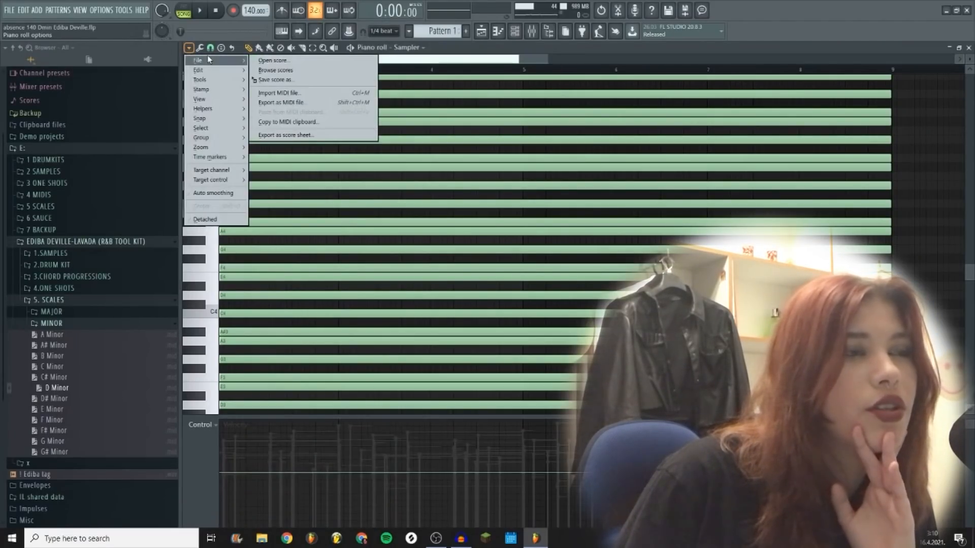
{"action": "mouse_move", "coordinate": [235, 109]}
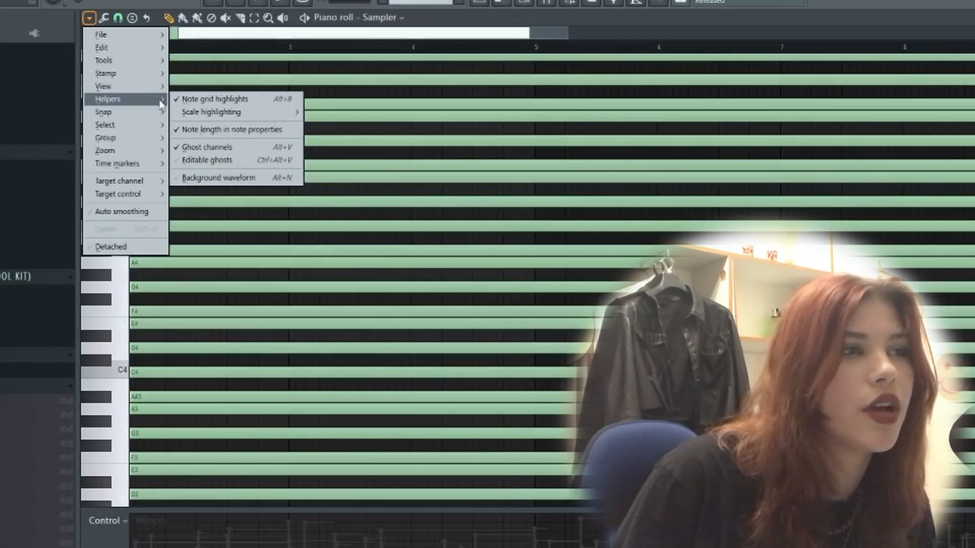
{"action": "mouse_move", "coordinate": [182, 114]}
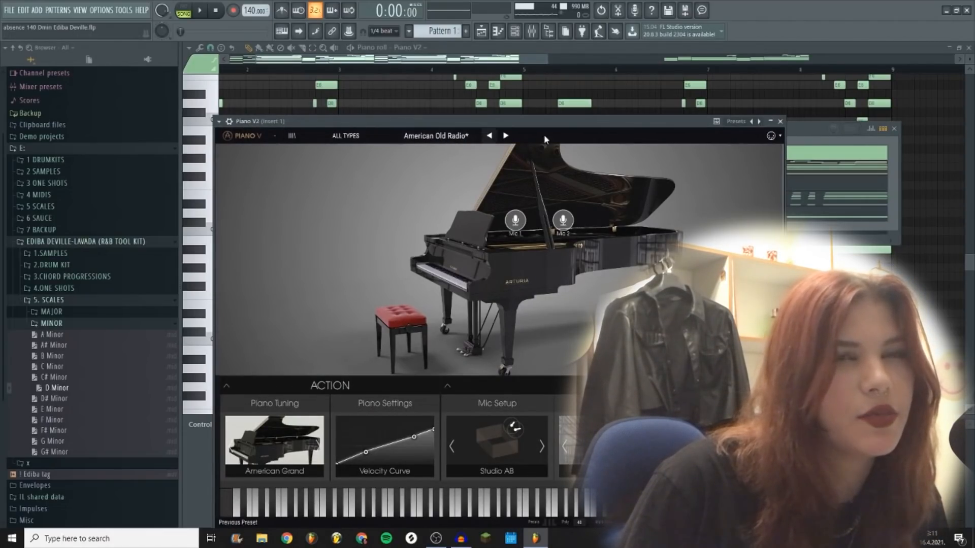
Step: Close the Piano V2 plugin window and open the Piano V2 channel's notes in the piano roll
{"action": "left_click", "coordinate": [781, 122]}
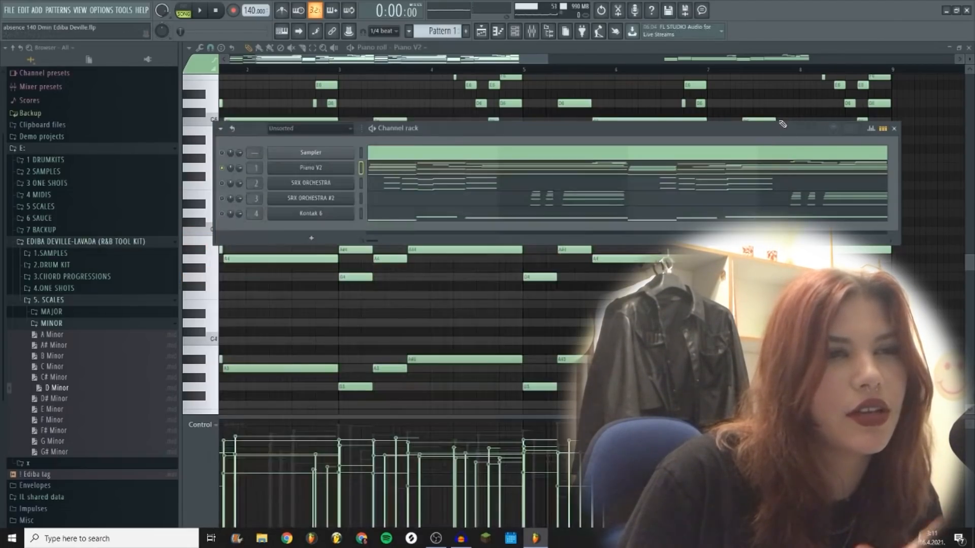
{"action": "left_click", "coordinate": [385, 166]}
{"action": "scroll", "coordinate": [337, 333], "scroll_direction": "down", "scroll_amount": 5}
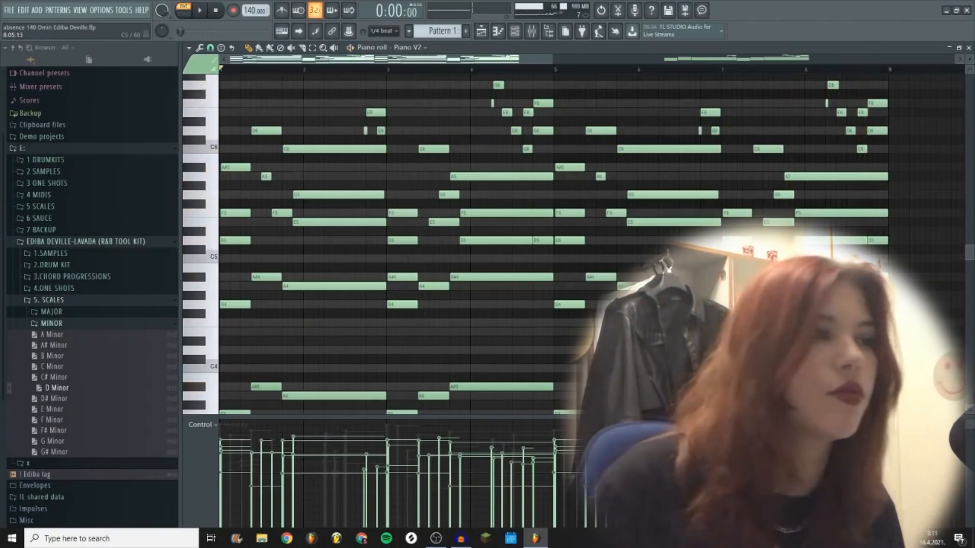
{"action": "scroll", "coordinate": [564, 66], "scroll_direction": "down", "scroll_amount": 6}
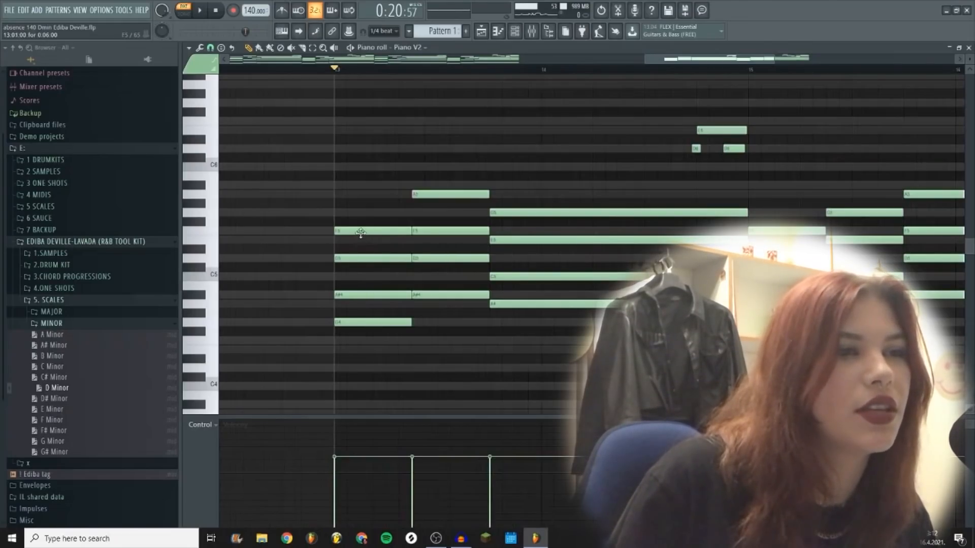
Step: Try removing the top notes of the first three chords from bar 13, play them back, and undo the deletions
{"action": "right_click", "coordinate": [359, 229]}
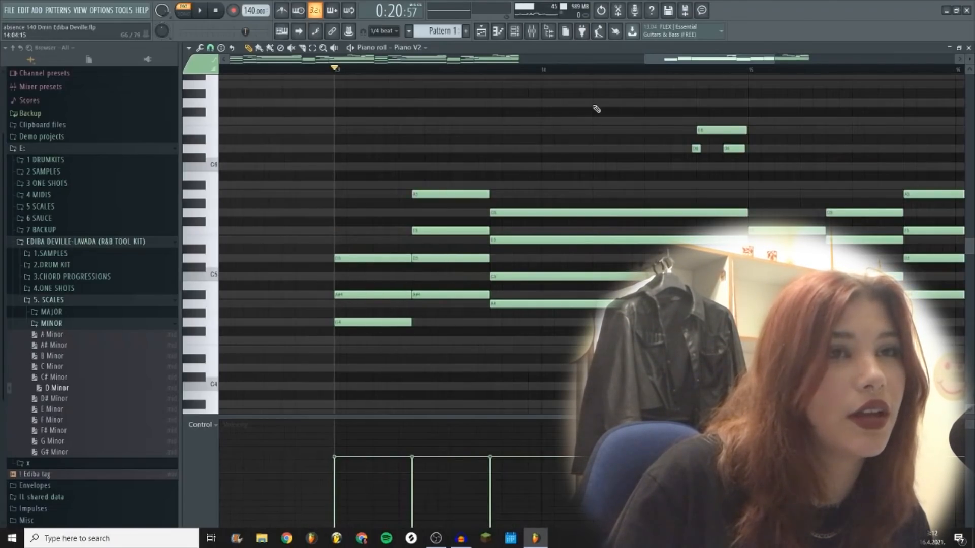
{"action": "left_click", "coordinate": [600, 10]}
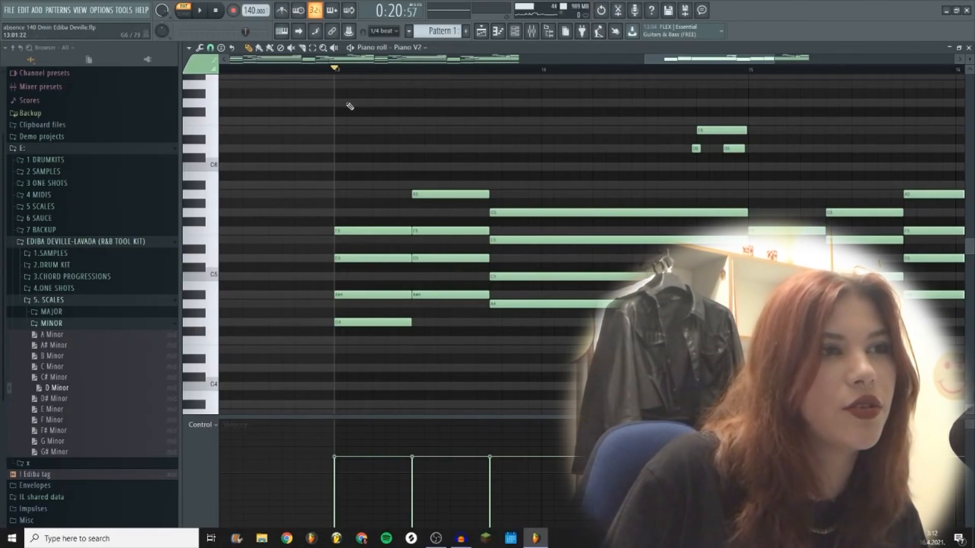
{"action": "right_click", "coordinate": [370, 232]}
{"action": "right_click", "coordinate": [450, 194]}
{"action": "right_click", "coordinate": [533, 213]}
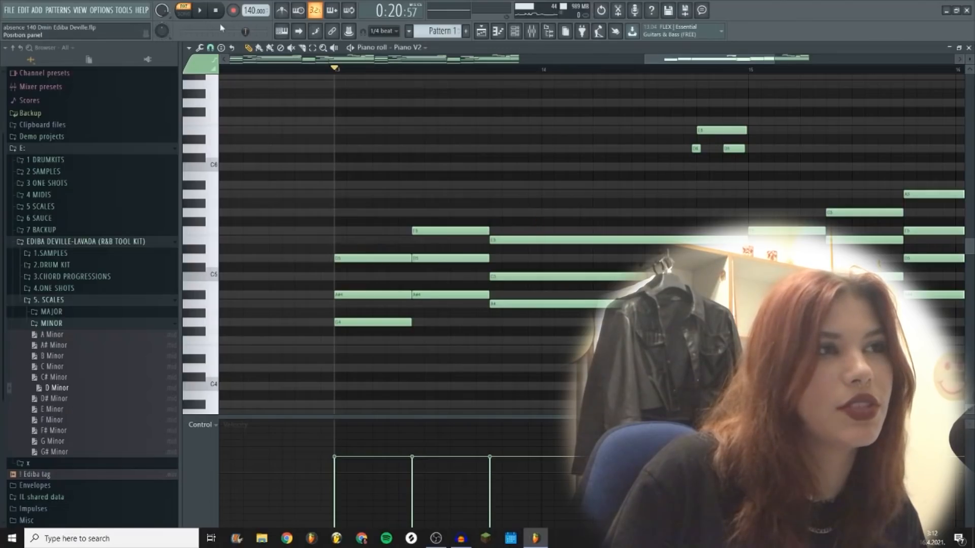
{"action": "left_click", "coordinate": [197, 17]}
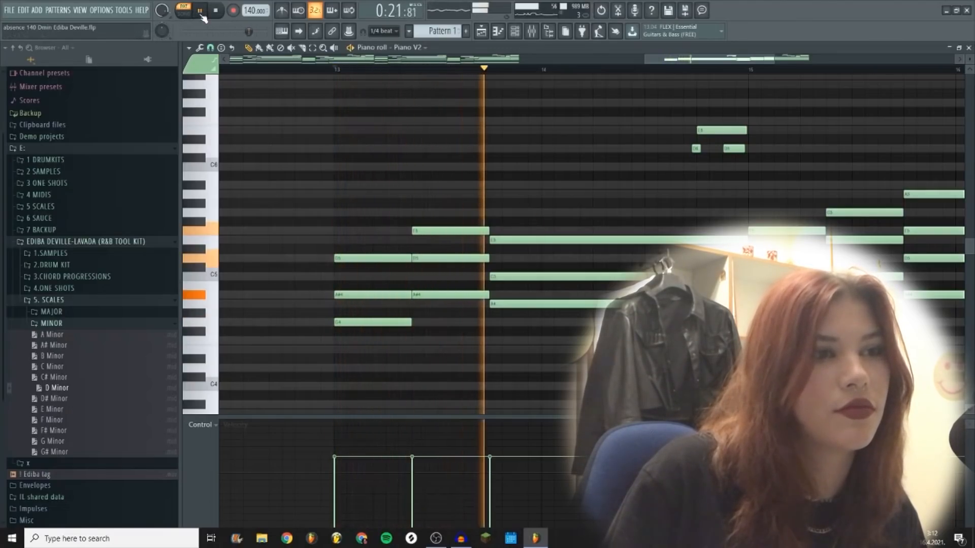
{"action": "left_click", "coordinate": [202, 17]}
{"action": "key", "text": "ctrl+z"}
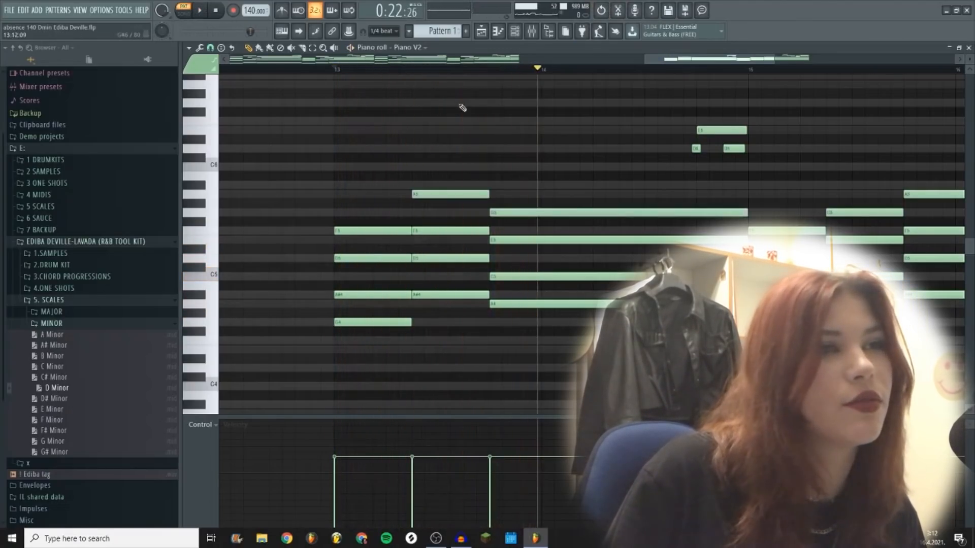
Step: Play back the full chords from the start of bar 13
{"action": "left_click", "coordinate": [337, 72]}
{"action": "key", "text": "space"}
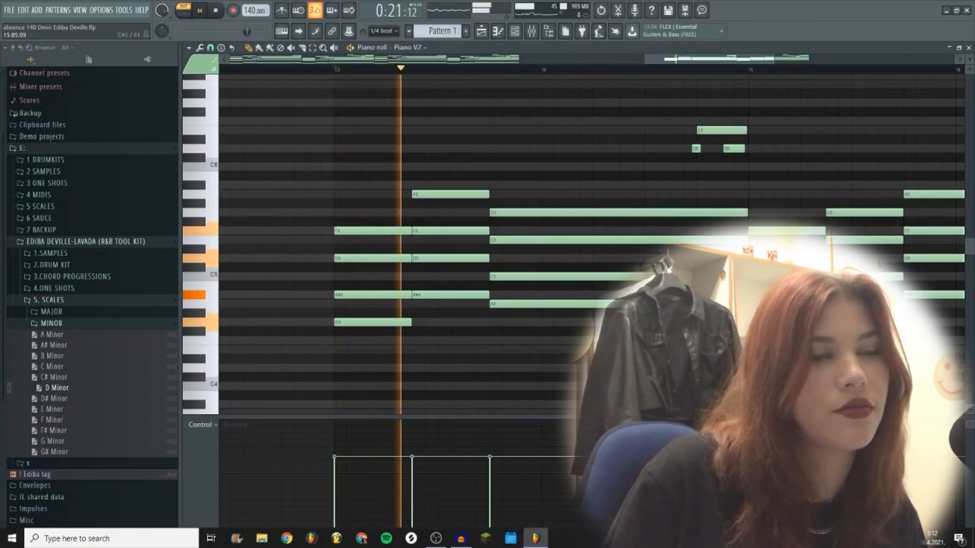
{"action": "key", "text": "space"}
Step: Raise the second-lowest note of each chord from bar 13 by one octave and play the new voicing
{"action": "scroll", "coordinate": [363, 202], "scroll_direction": "down", "scroll_amount": 1}
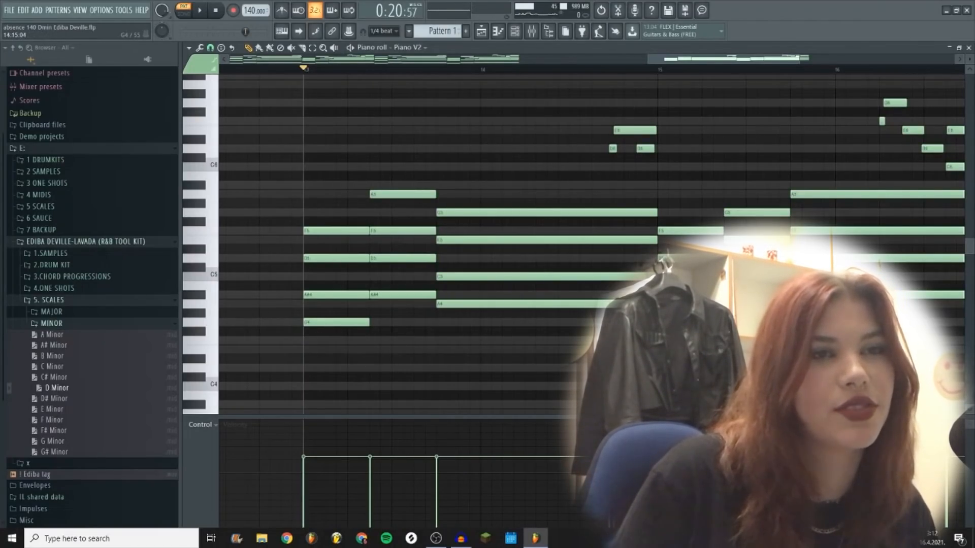
{"action": "scroll", "coordinate": [750, 151], "scroll_direction": "down", "scroll_amount": 1}
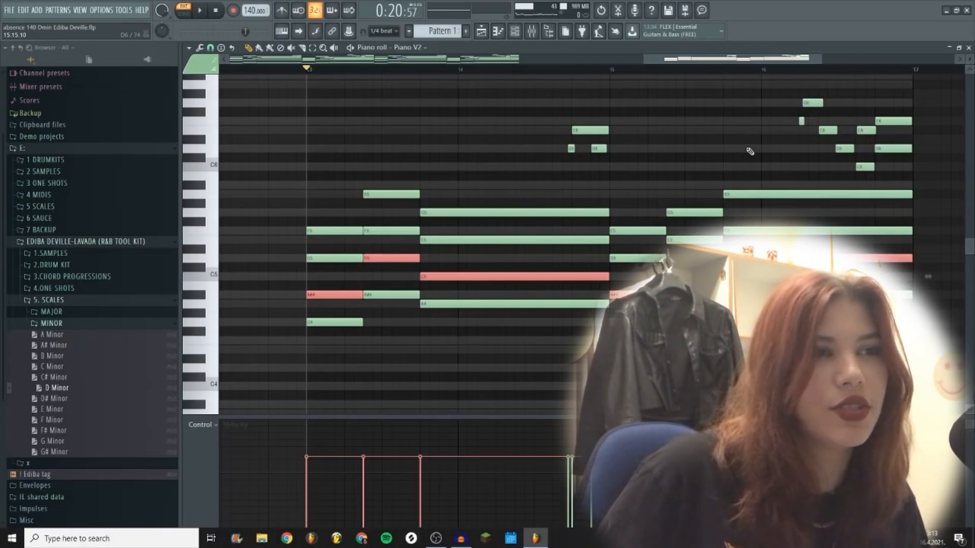
{"action": "key", "text": "ctrl+Up"}
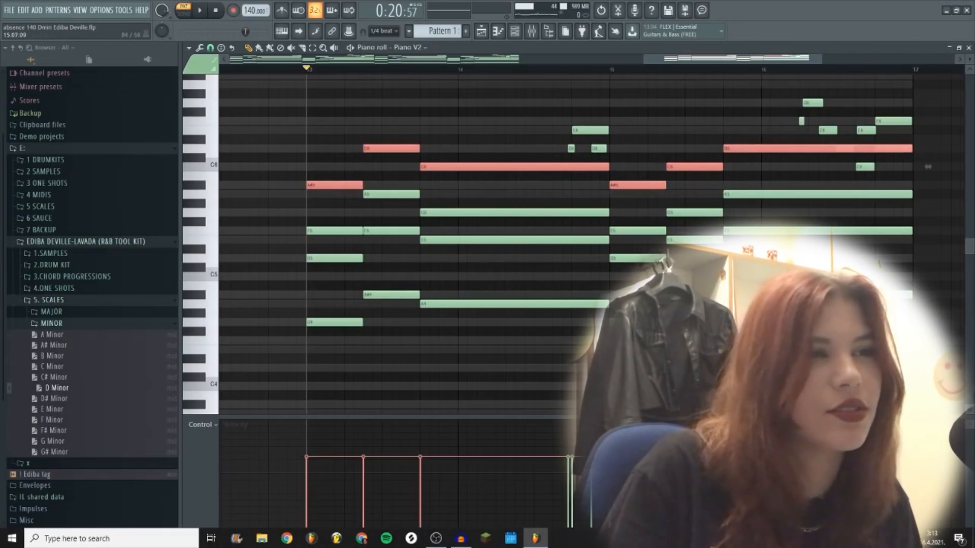
{"action": "key", "text": "space"}
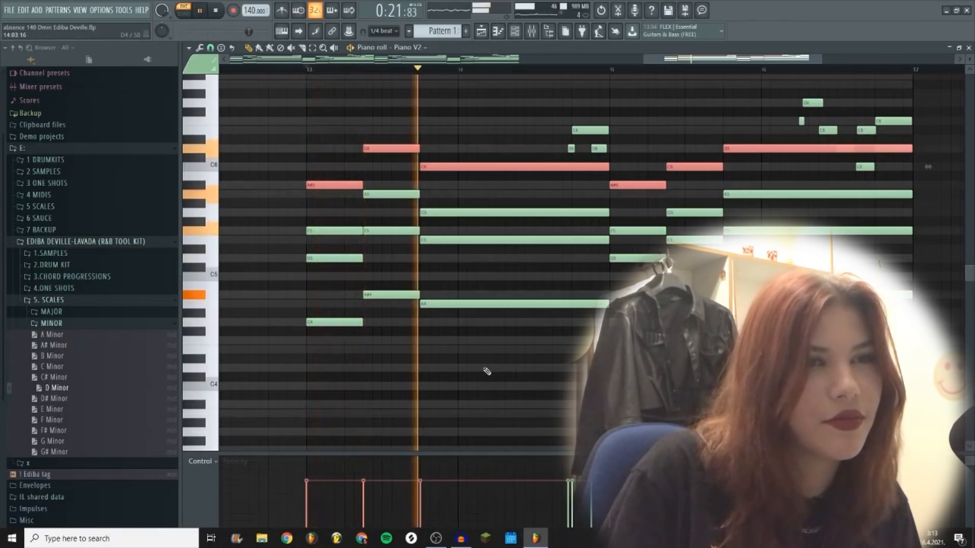
{"action": "key", "text": "space"}
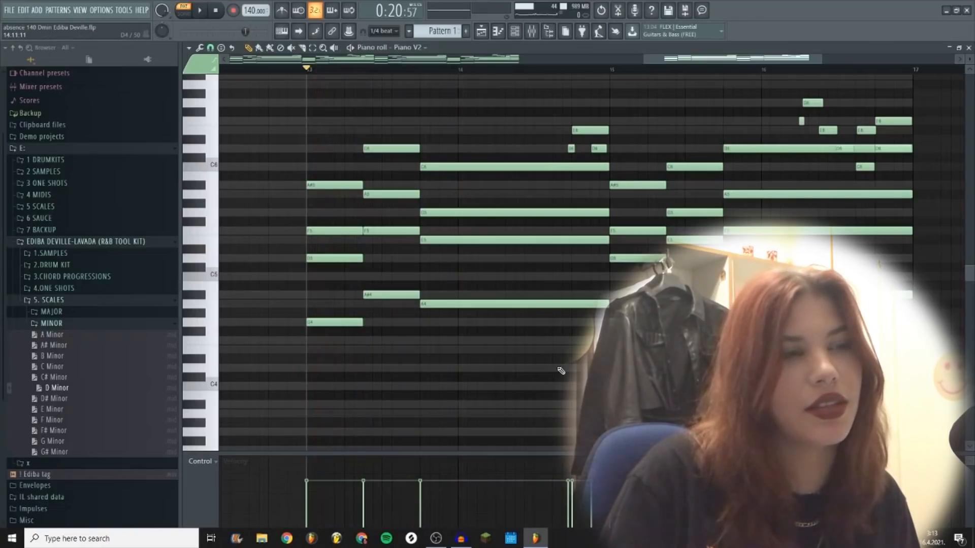
Step: Delay the second chord's A5 note by half a beat and its F5 note by one beat, and play the passage
{"action": "scroll", "coordinate": [393, 292], "scroll_direction": "left", "scroll_amount": 5}
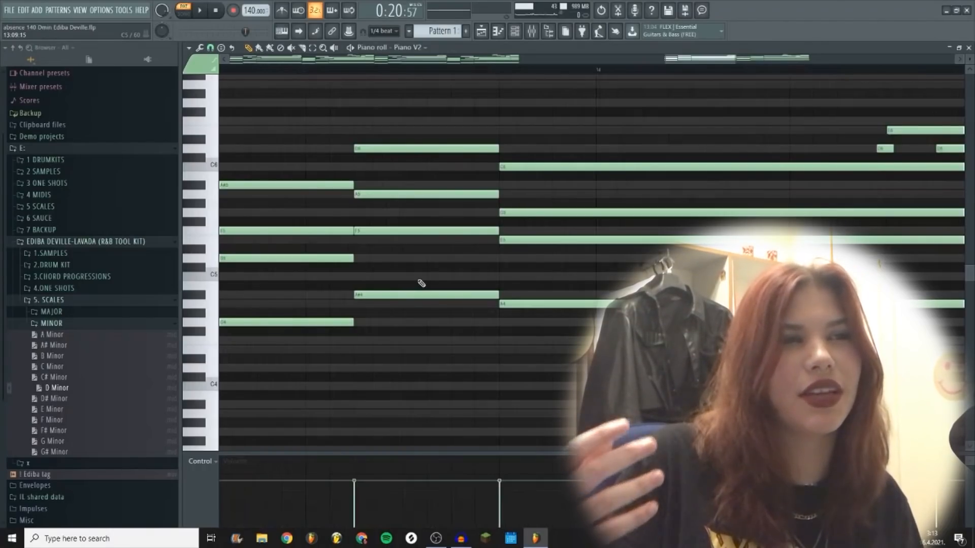
{"action": "scroll", "coordinate": [443, 288], "scroll_direction": "down", "scroll_amount": 1}
{"action": "left_click_drag", "start_coordinate": [386, 195], "coordinate": [422, 195]}
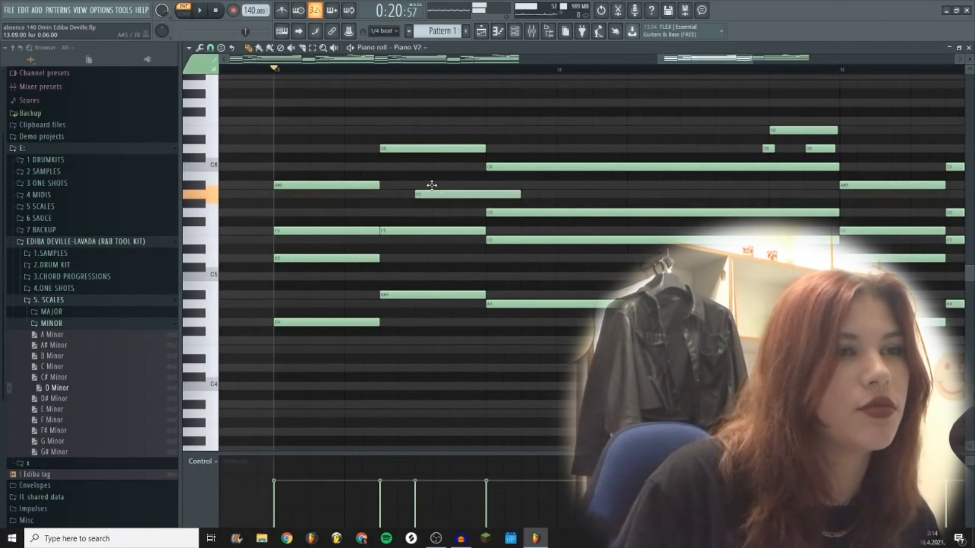
{"action": "left_click_drag", "start_coordinate": [414, 231], "coordinate": [485, 231]}
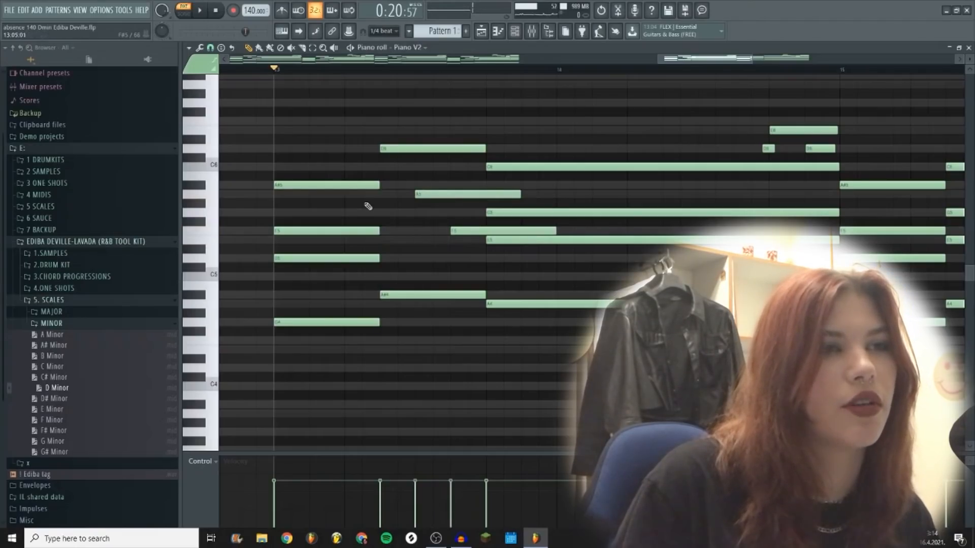
{"action": "key", "text": "space"}
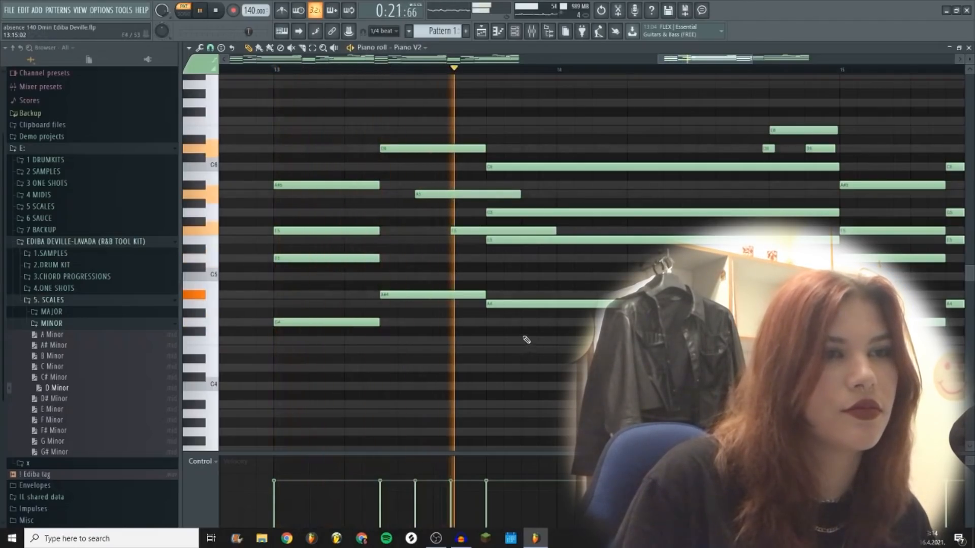
{"action": "key", "text": "space"}
Step: Delay the third chord's G5 and E5 notes by half a beat and trim their ends to bar 15
{"action": "left_click_drag", "start_coordinate": [628, 244], "coordinate": [651, 212]}
{"action": "key", "text": "space"}
{"action": "scroll", "coordinate": [515, 366], "scroll_direction": "down", "scroll_amount": 3}
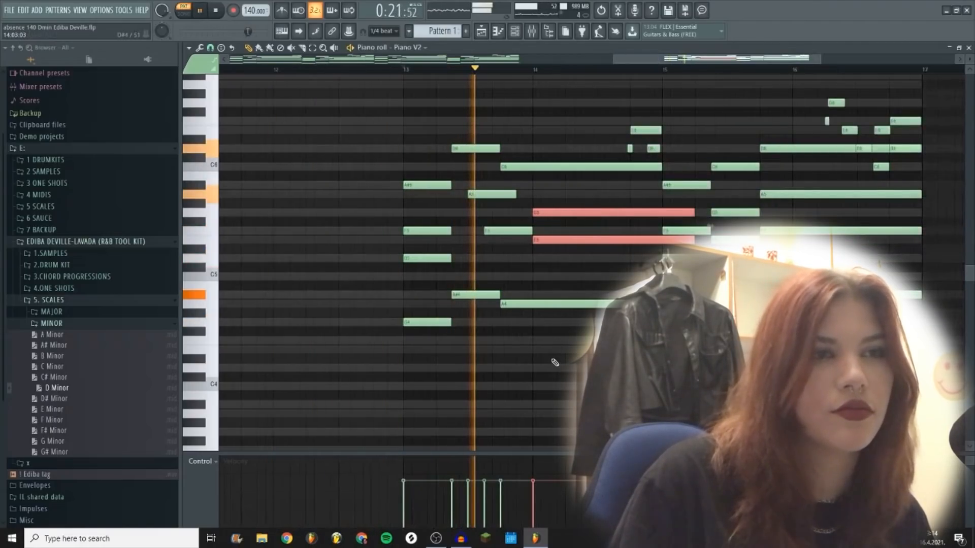
{"action": "key", "text": "space"}
{"action": "mouse_move", "coordinate": [558, 217]}
{"action": "left_mouse_down"}
{"action": "mouse_move", "coordinate": [534, 218]}
{"action": "mouse_move", "coordinate": [542, 218]}
{"action": "left_mouse_up"}
{"action": "key", "text": "space"}
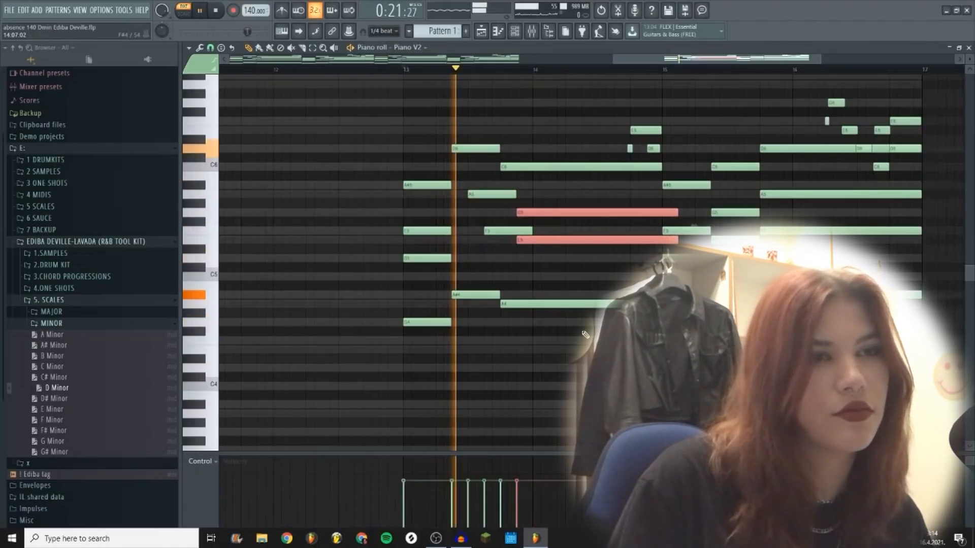
{"action": "key", "text": "space"}
{"action": "left_click_drag", "start_coordinate": [666, 210], "coordinate": [650, 212]}
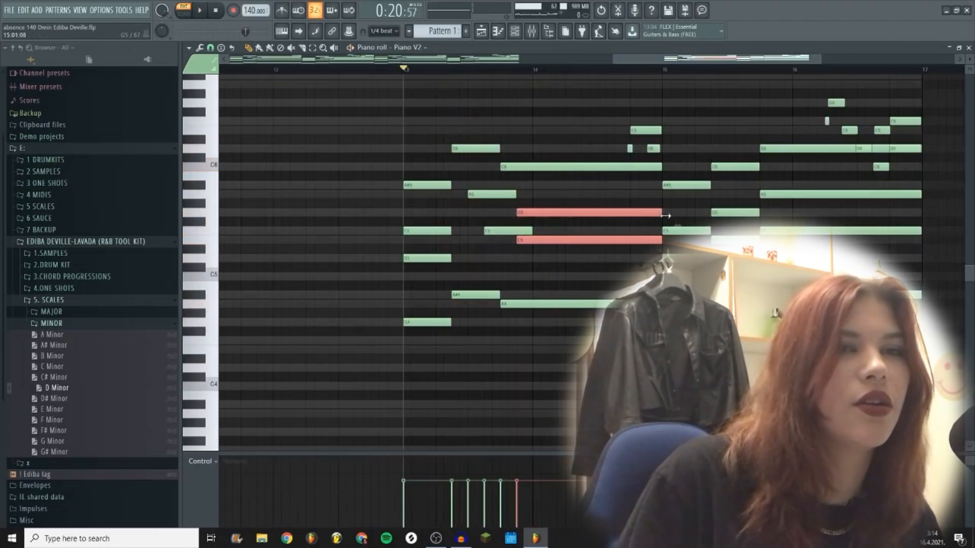
{"action": "key", "text": "ctrl+d"}
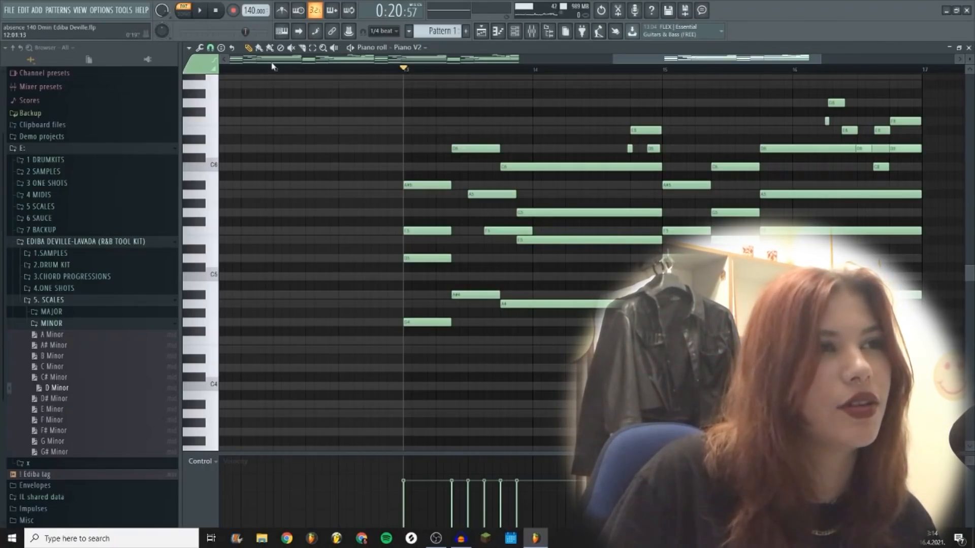
Step: Slice the third chord's G5 note halfway through bar 14 and its E5 note shortly before bar 15, and play the passage
{"action": "key", "text": "c"}
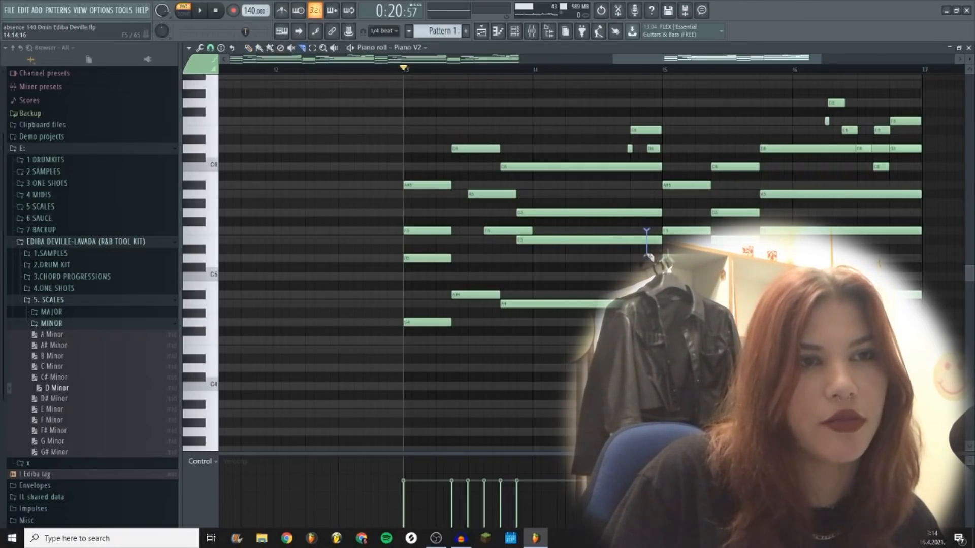
{"action": "left_click_drag", "start_coordinate": [600, 227], "coordinate": [600, 228]}
{"action": "key", "text": "space"}
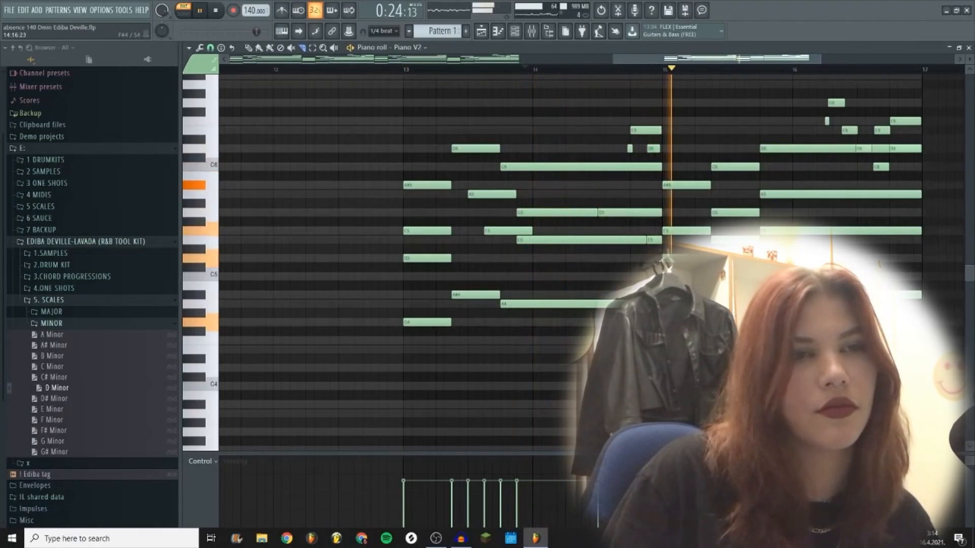
{"action": "key", "text": "space"}
{"action": "left_click", "coordinate": [199, 47]}
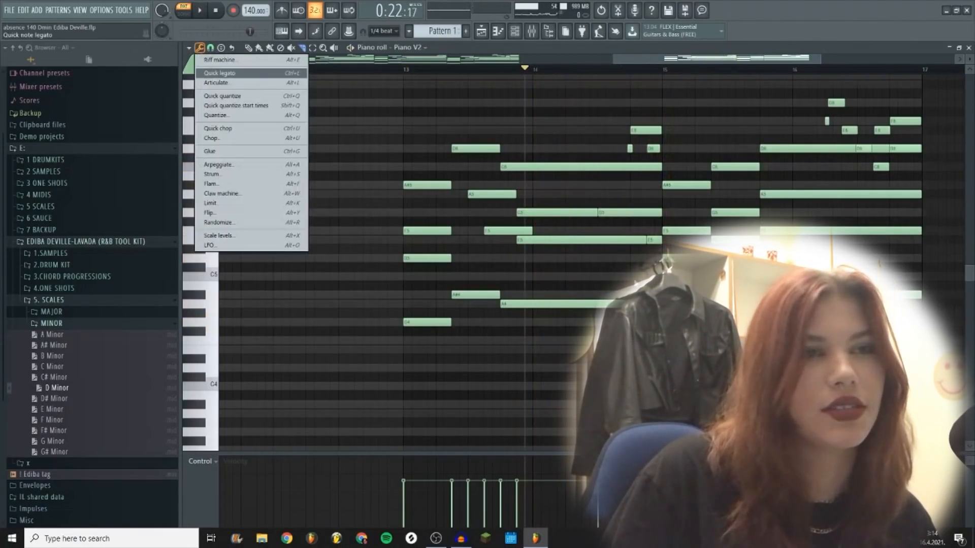
{"action": "key", "text": "Escape"}
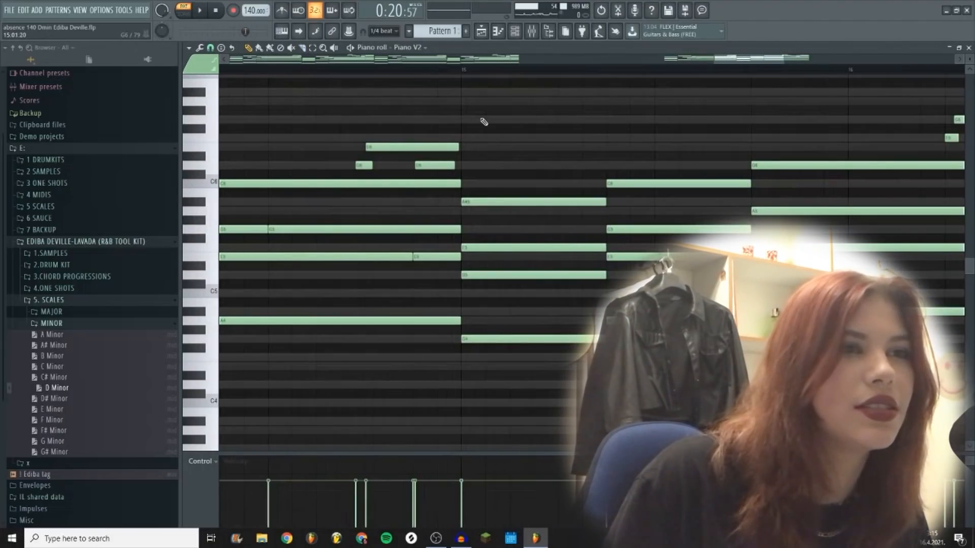
Step: Lower the last chord's D6 note by one octave to D5 and deselect it
{"action": "scroll", "coordinate": [350, 141], "scroll_direction": "down", "scroll_amount": 3}
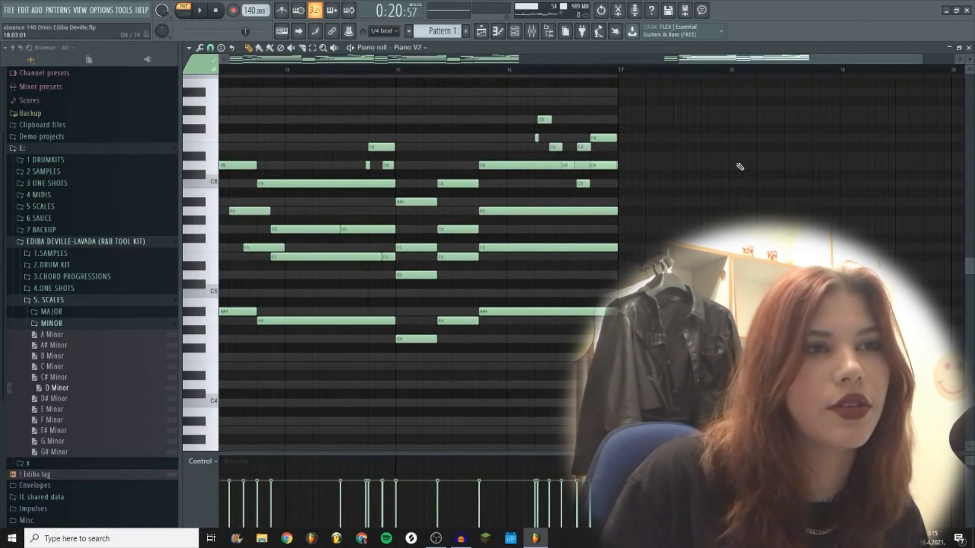
{"action": "scroll", "coordinate": [428, 177], "scroll_direction": "up", "scroll_amount": 3}
{"action": "key", "text": "ctrl+Down"}
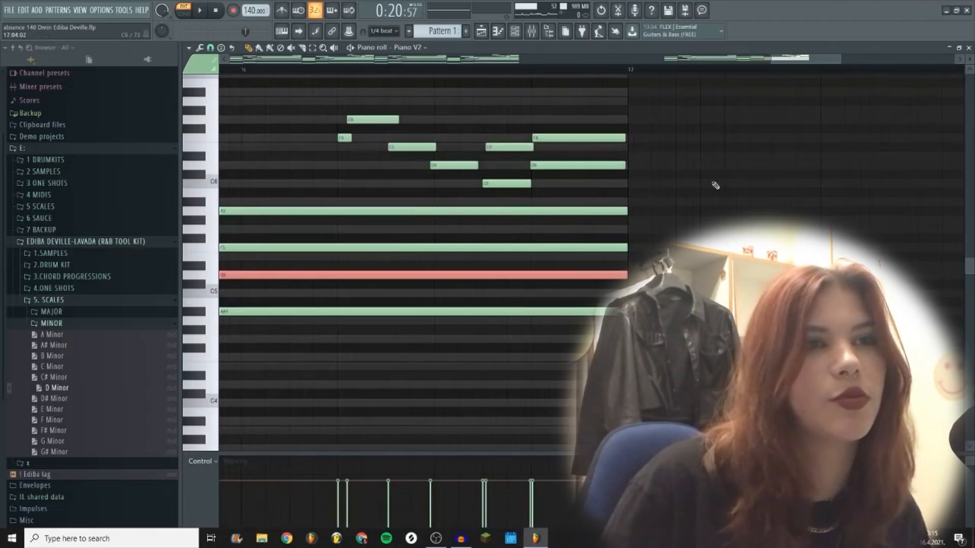
{"action": "key", "text": "ctrl+d"}
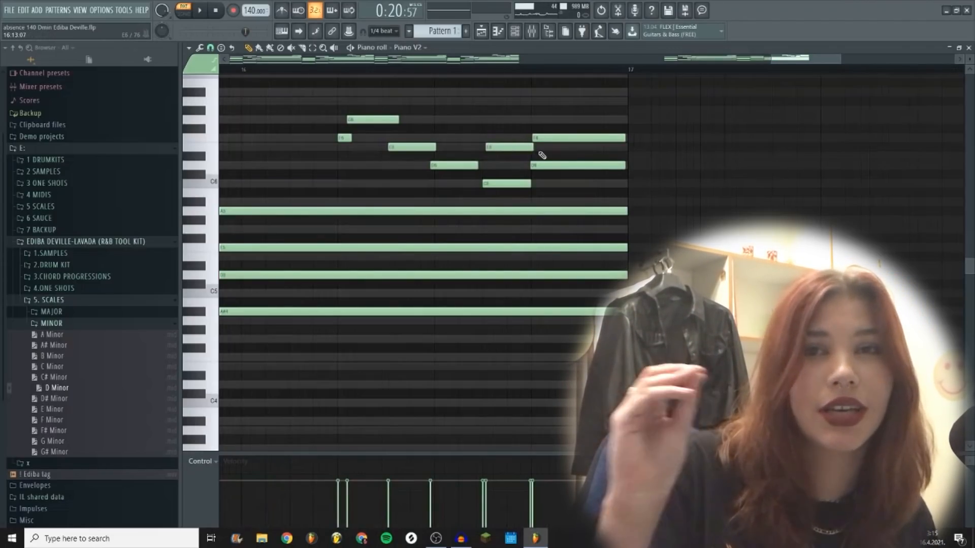
Step: Play the short melodic run in bar 16 from just before its first note
{"action": "scroll", "coordinate": [360, 149], "scroll_direction": "up", "scroll_amount": 3}
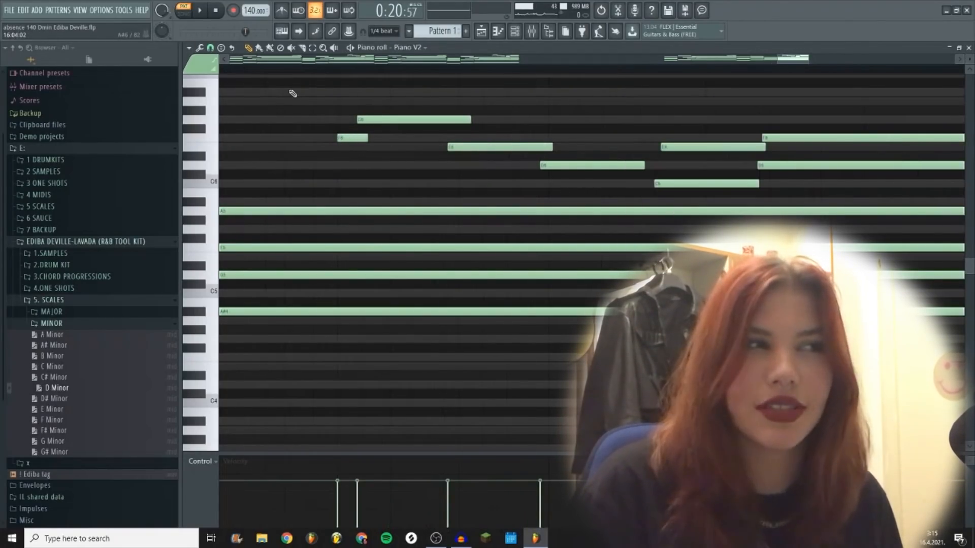
{"action": "left_click", "coordinate": [284, 67]}
{"action": "key", "text": "space"}
{"action": "key", "text": "space"}
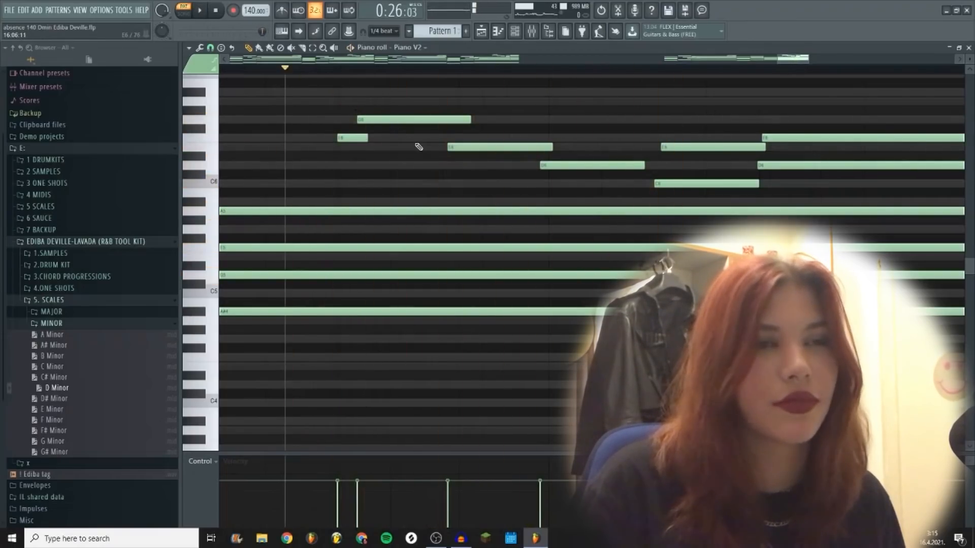
Step: Strum all notes from bar 13 to bar 17 slightly by adjusting the start time and velocity strengths, and deselect them
{"action": "scroll", "coordinate": [412, 139], "scroll_direction": "down", "scroll_amount": 2}
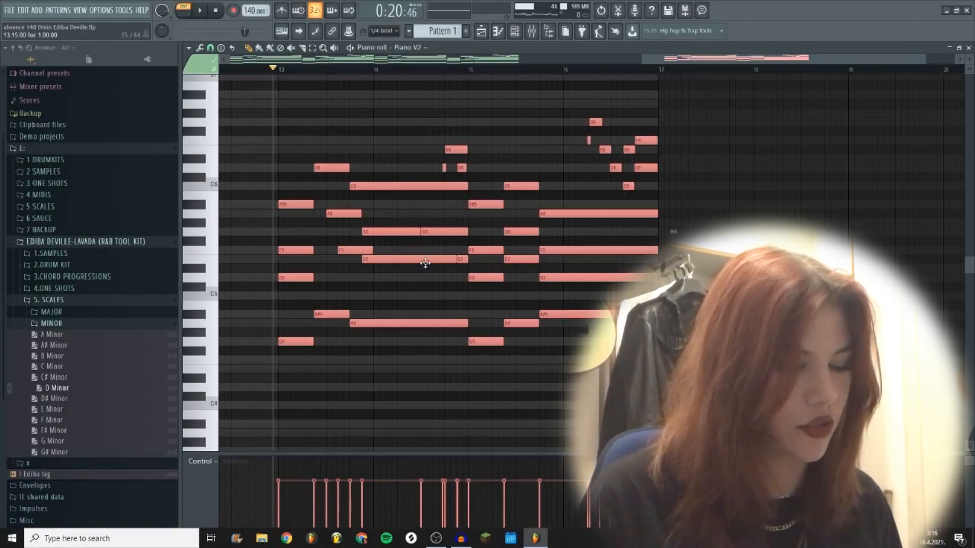
{"action": "key", "text": "alt+s"}
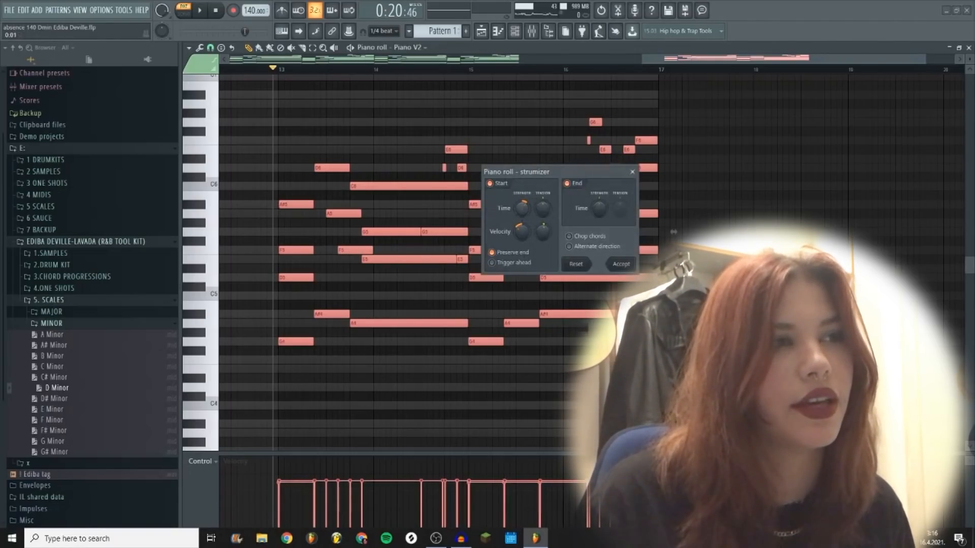
{"action": "left_click_drag", "start_coordinate": [522, 208], "coordinate": [522, 196]}
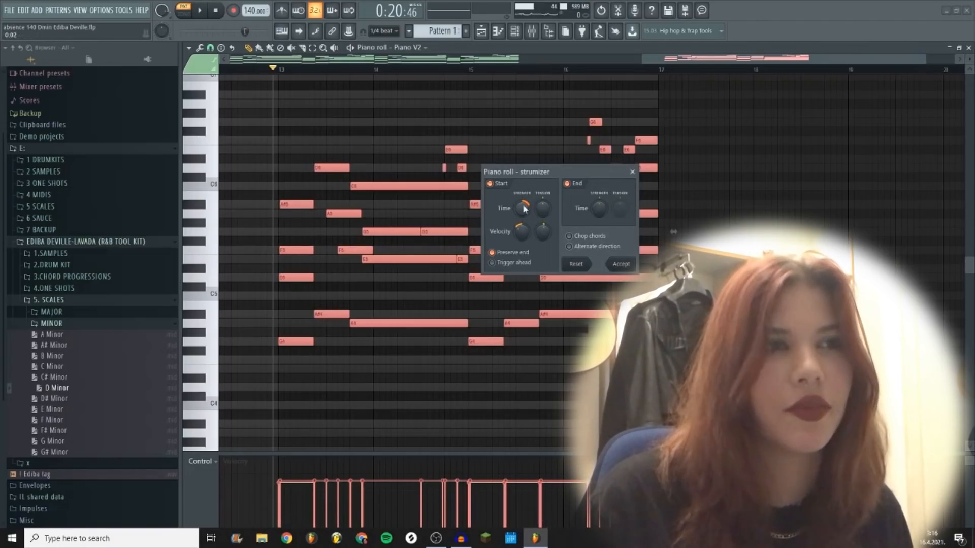
{"action": "left_click_drag", "start_coordinate": [522, 233], "coordinate": [522, 239]}
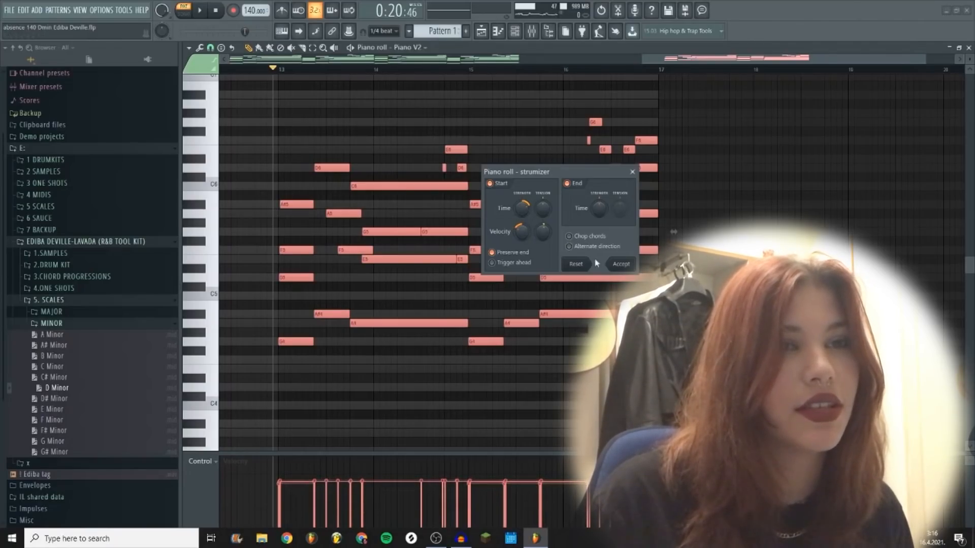
{"action": "key", "text": "Return"}
{"action": "key", "text": "ctrl+d"}
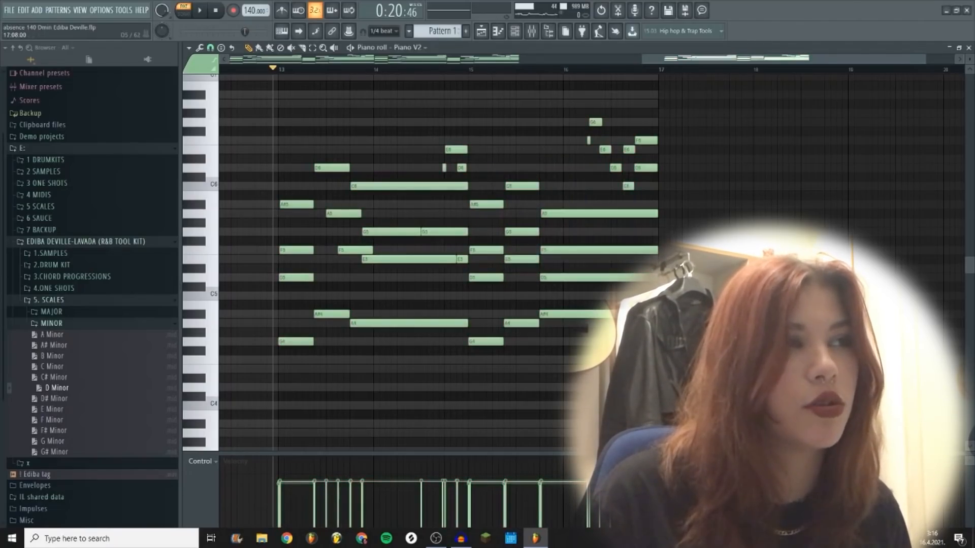
Step: Randomize the velocity levels of the notes in bars 13 to 16 without generating a new pattern
{"action": "left_click", "coordinate": [199, 48]}
{"action": "left_click", "coordinate": [272, 223]}
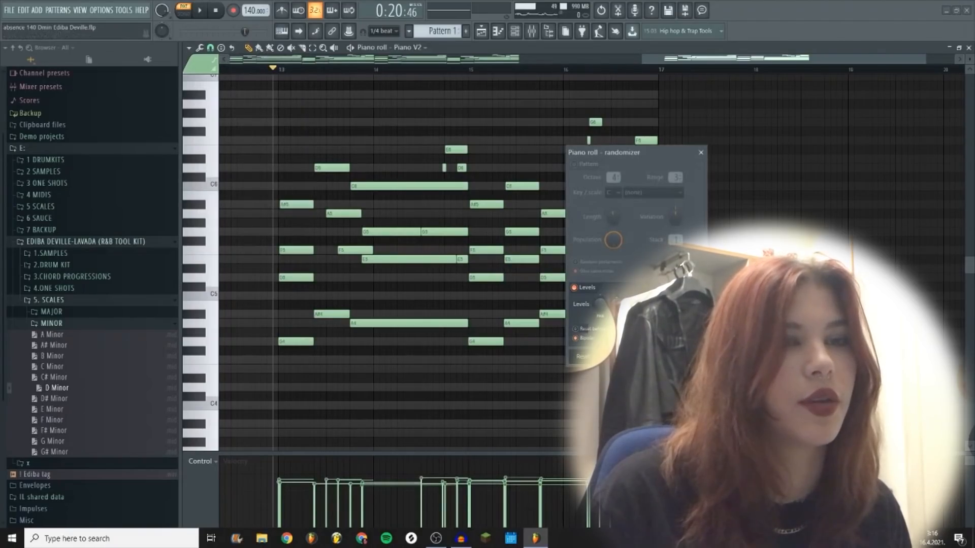
{"action": "left_click_drag", "start_coordinate": [656, 176], "coordinate": [718, 143]}
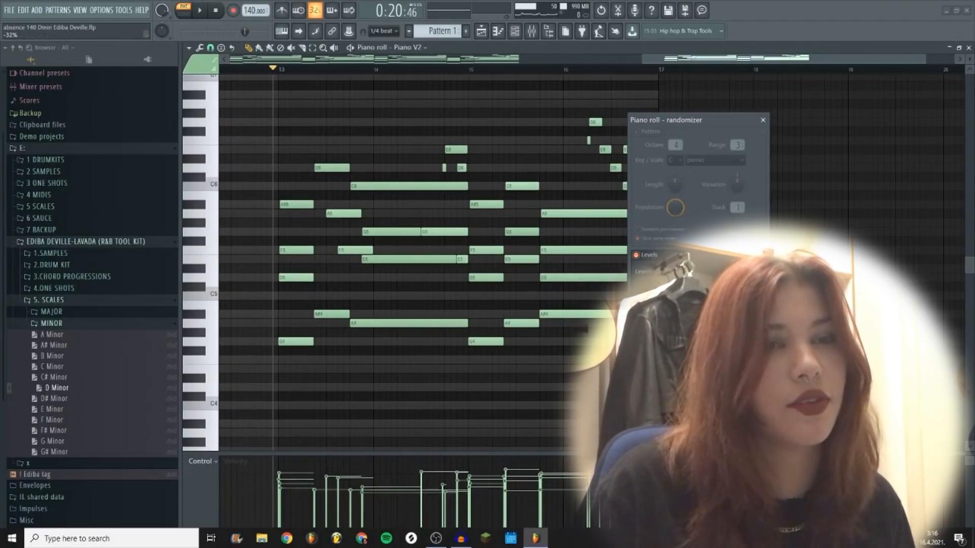
{"action": "key", "text": "Escape"}
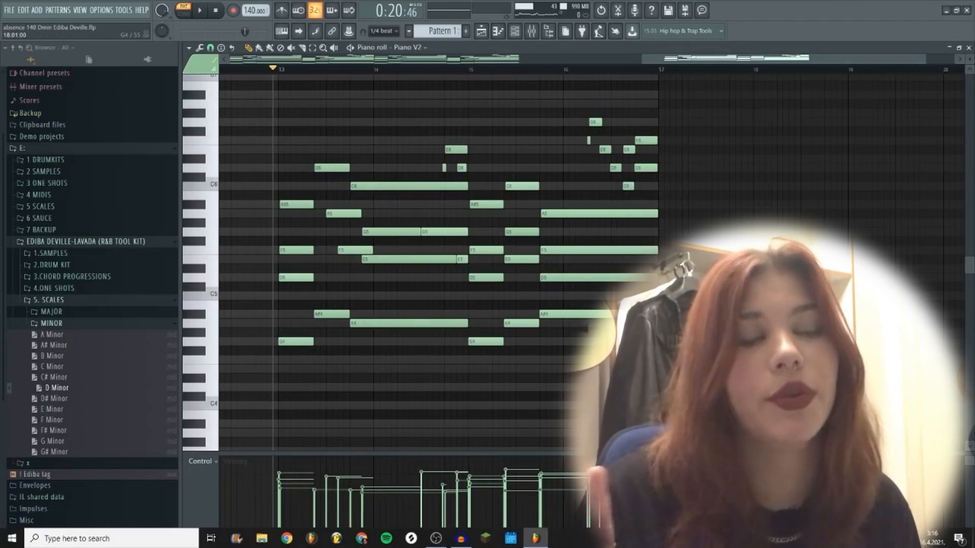
Step: Copy the lowest note line one octave down, align the copy with the start of bar 13, and play the passage
{"action": "left_click_drag", "start_coordinate": [292, 385], "coordinate": [584, 301]}
{"action": "scroll", "coordinate": [681, 305], "scroll_direction": "down", "scroll_amount": 3}
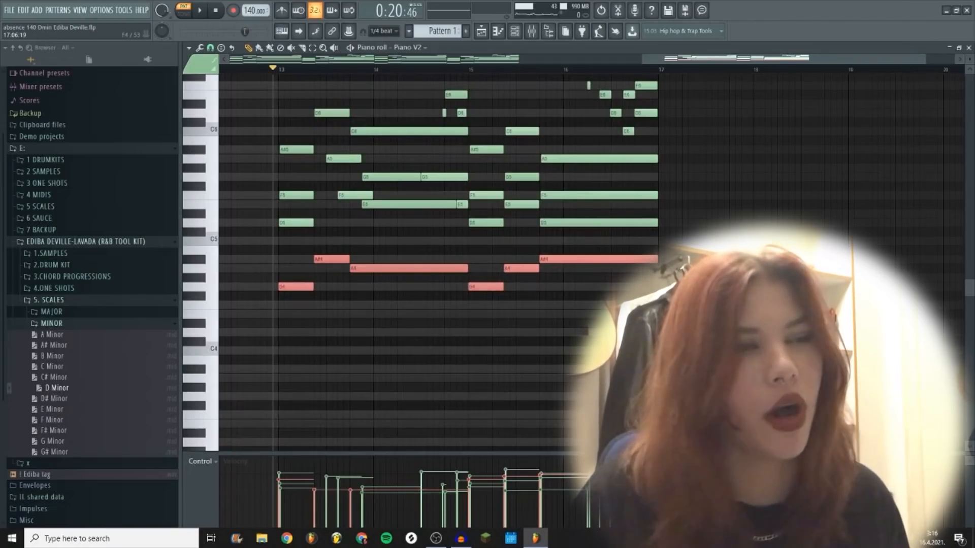
{"action": "key", "text": "ctrl+v"}
{"action": "key", "text": "ctrl+Down"}
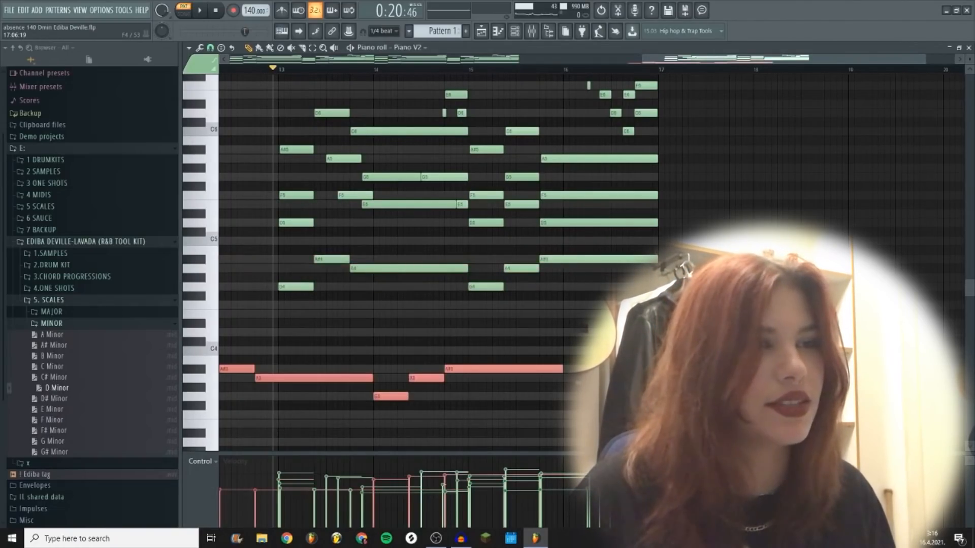
{"action": "left_click_drag", "start_coordinate": [289, 387], "coordinate": [382, 379]}
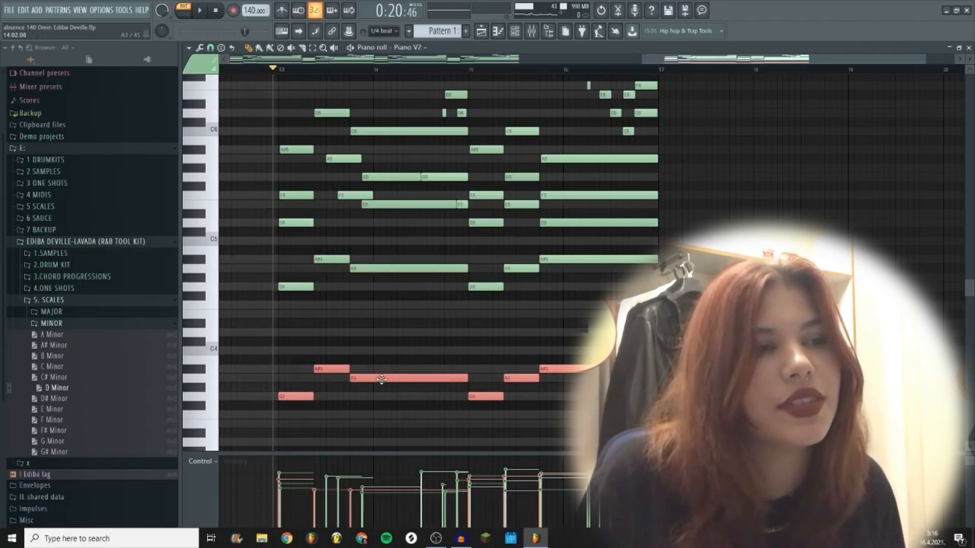
{"action": "left_click", "coordinate": [391, 351]}
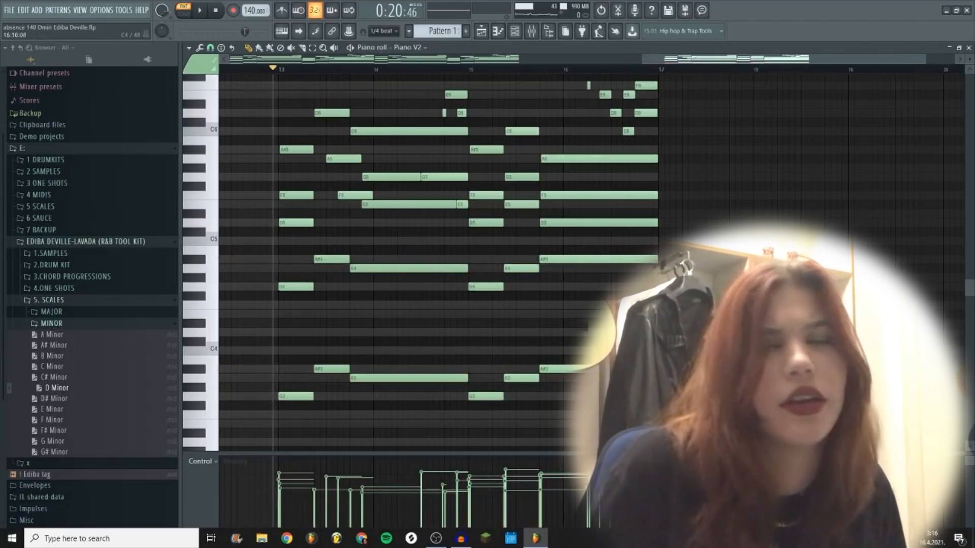
{"action": "key", "text": "space"}
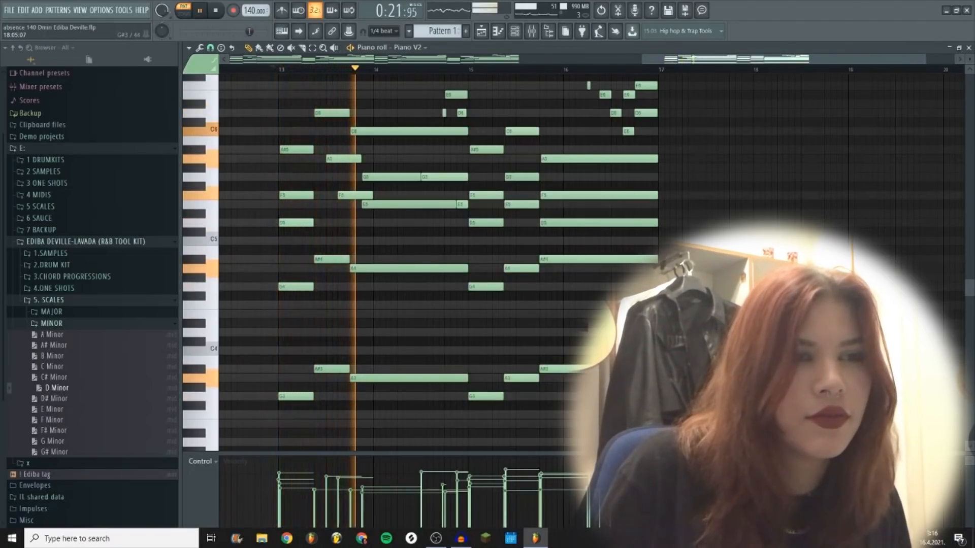
{"action": "key", "text": "space"}
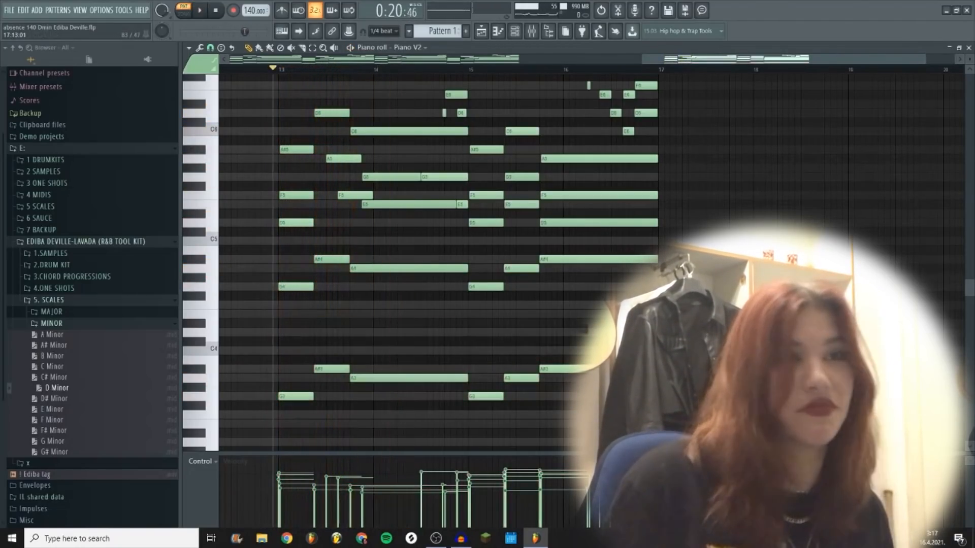
Step: Show the mixer's Insert 1 and compare the piano playback with its three effects bypassed and enabled
{"action": "scroll", "coordinate": [589, 254], "scroll_direction": "up", "scroll_amount": 3}
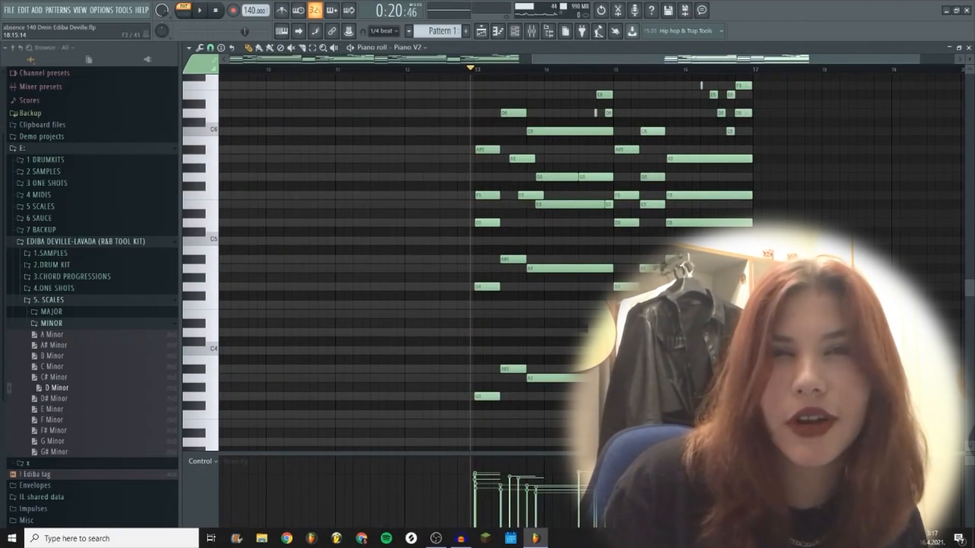
{"action": "scroll", "coordinate": [884, 411], "scroll_direction": "down", "scroll_amount": 2}
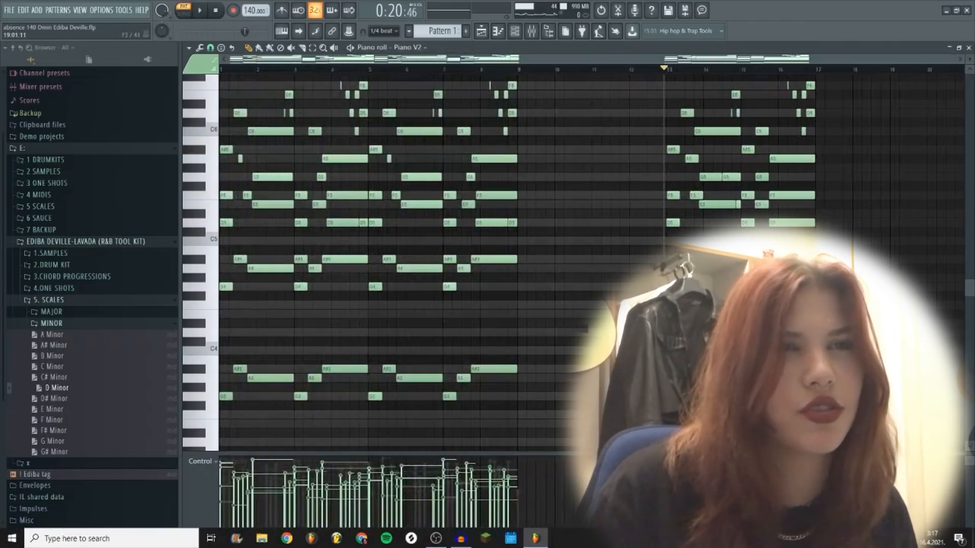
{"action": "scroll", "coordinate": [465, 182], "scroll_direction": "up", "scroll_amount": 3}
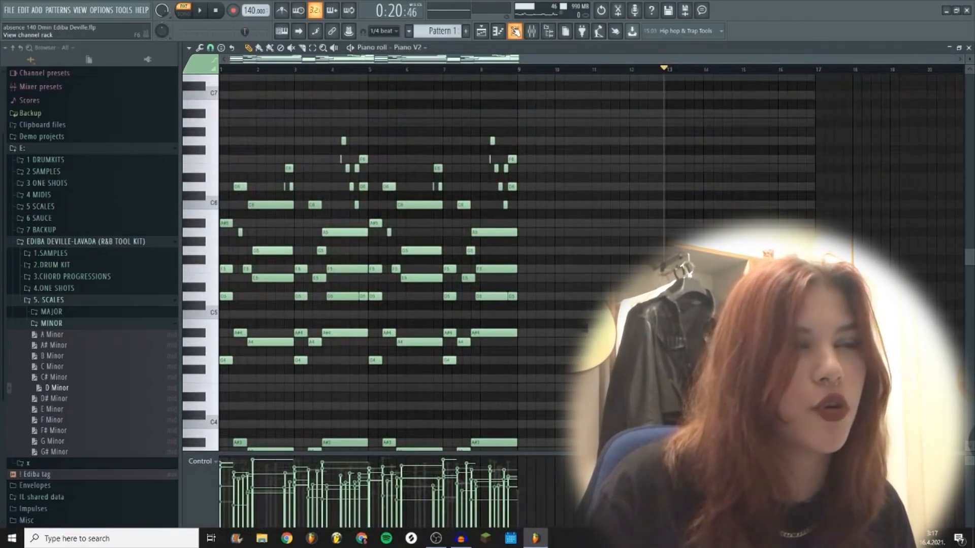
{"action": "key", "text": "F6"}
{"action": "key", "text": "F5"}
{"action": "left_click", "coordinate": [416, 156]}
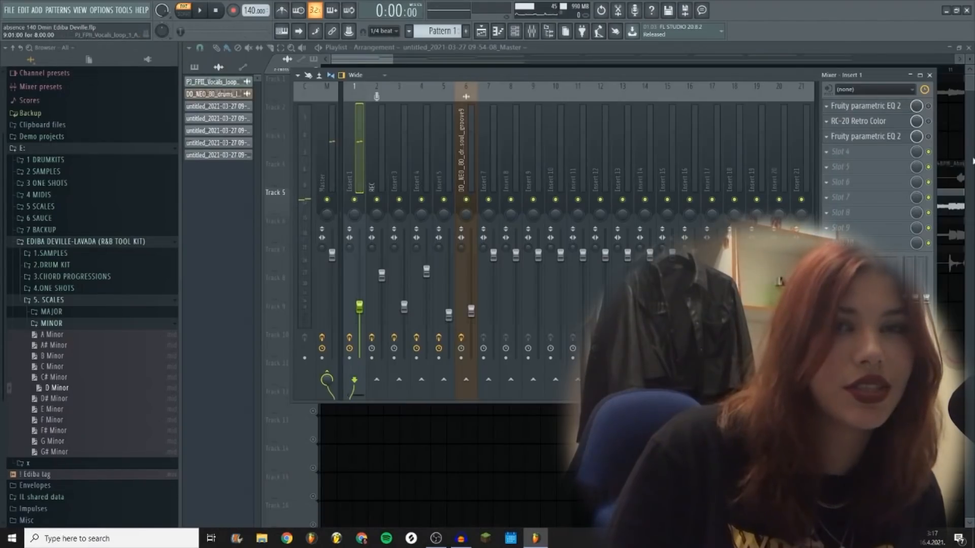
{"action": "key", "text": "space"}
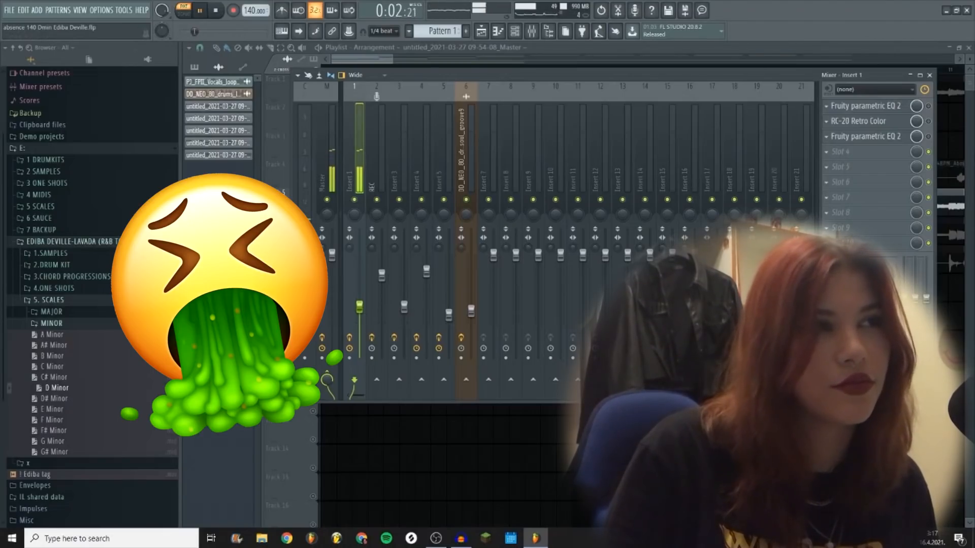
{"action": "key", "text": "space"}
{"action": "key", "text": "space"}
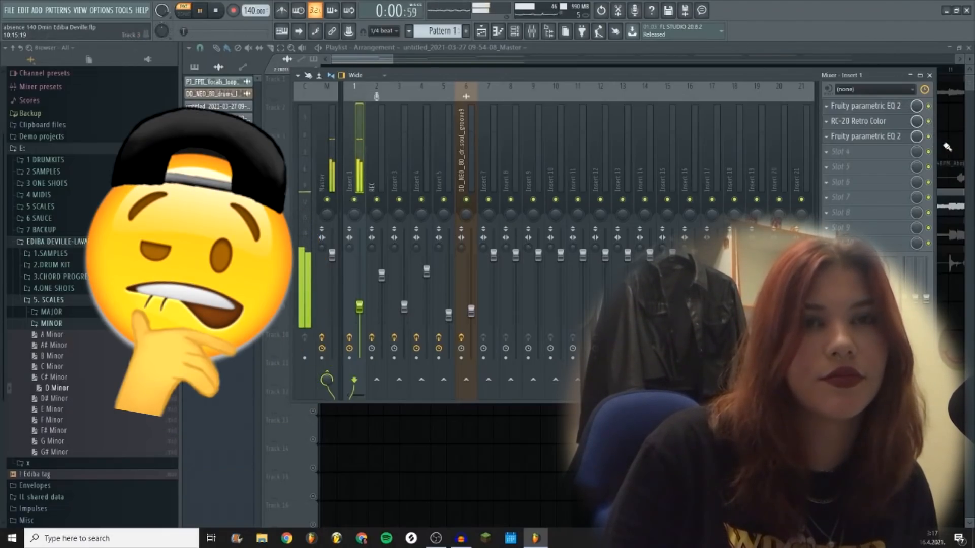
{"action": "key", "text": "space"}
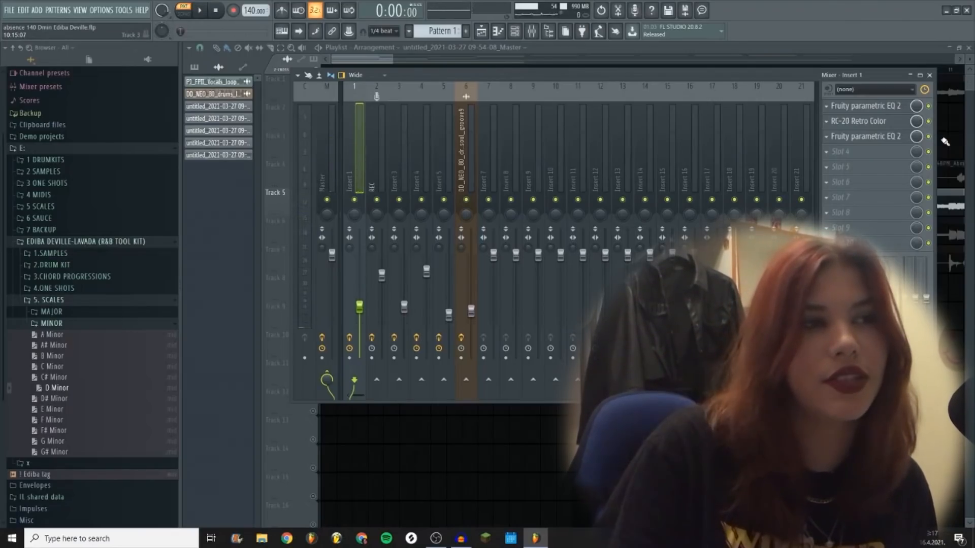
Step: Examine the curves of both Fruity parametric EQ 2 effects on Insert 1, playing the piano for the first one
{"action": "left_click", "coordinate": [899, 108]}
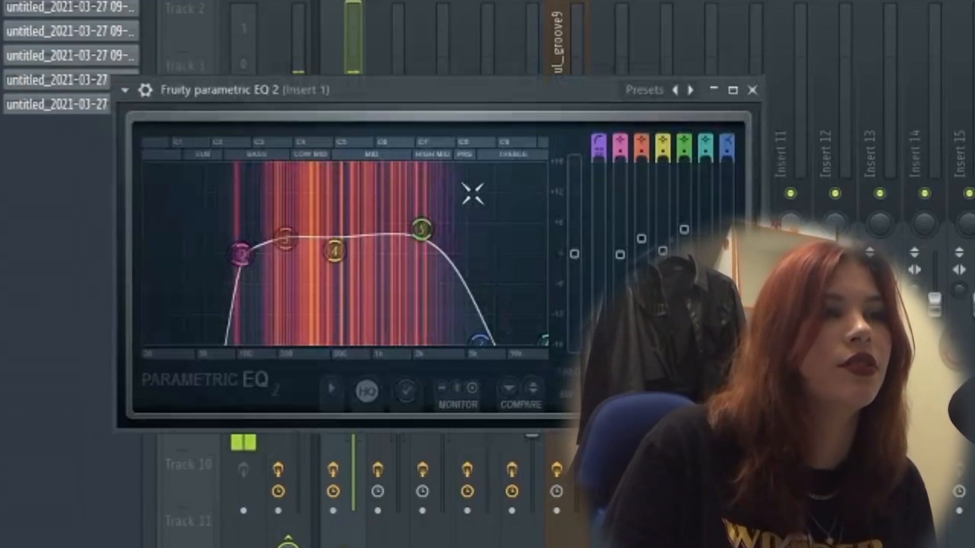
{"action": "key", "text": "space"}
{"action": "left_click", "coordinate": [892, 107]}
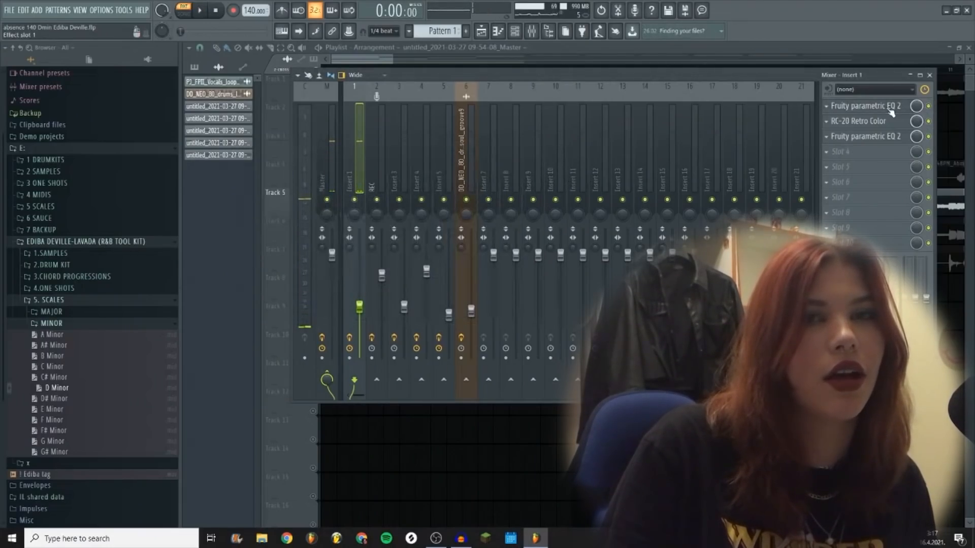
{"action": "left_click", "coordinate": [893, 108]}
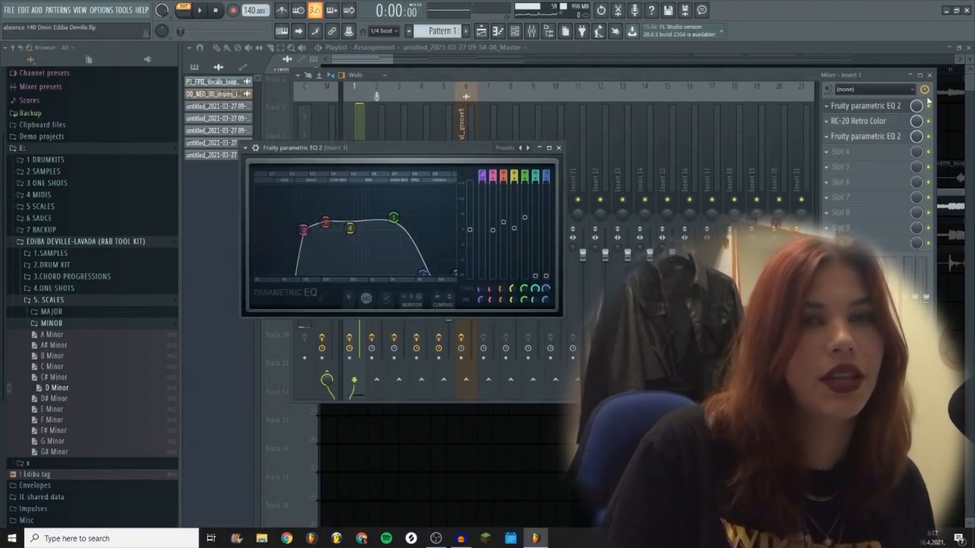
{"action": "left_click", "coordinate": [897, 145]}
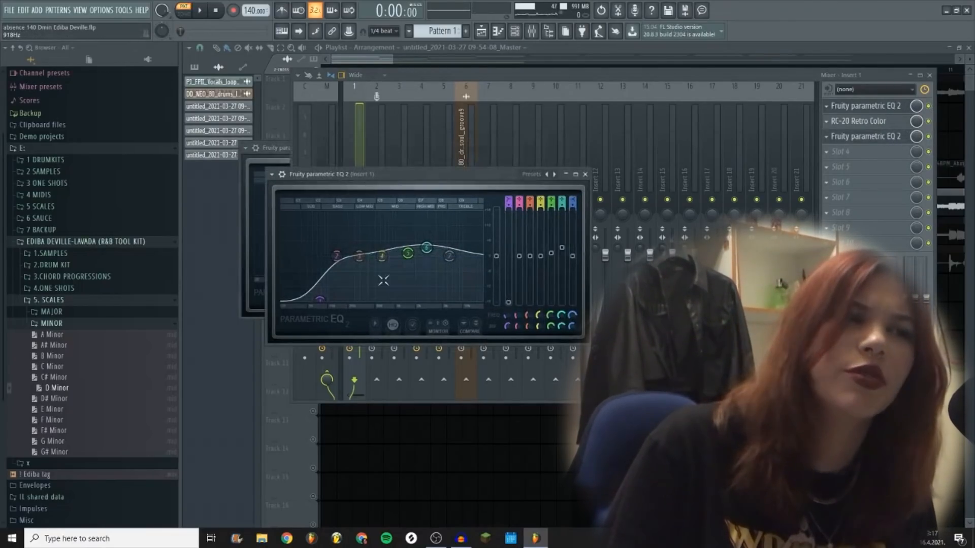
{"action": "left_click", "coordinate": [909, 136]}
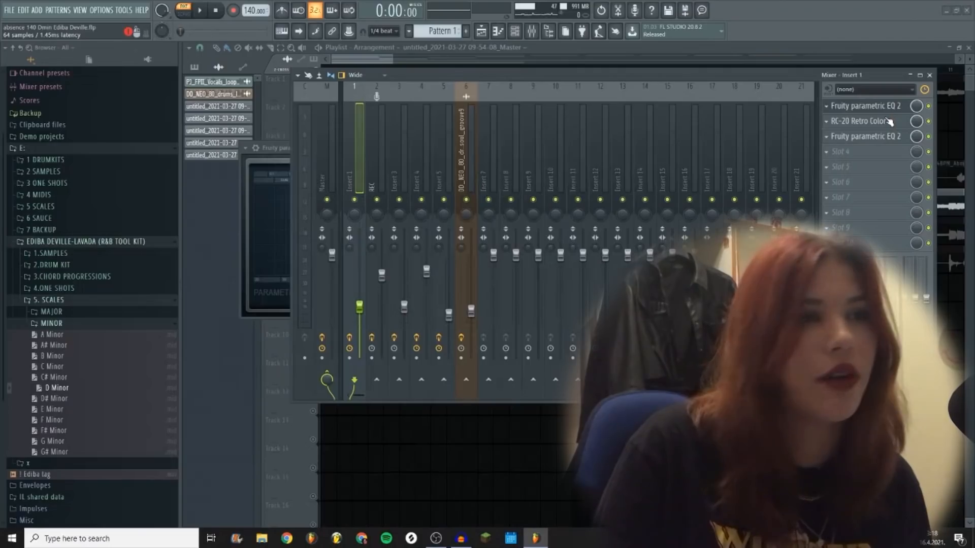
Step: Review the RC-20 Retro Color settings on Insert 1 and close the plugin
{"action": "left_click", "coordinate": [888, 121]}
{"action": "left_click_drag", "start_coordinate": [612, 164], "coordinate": [760, 99]}
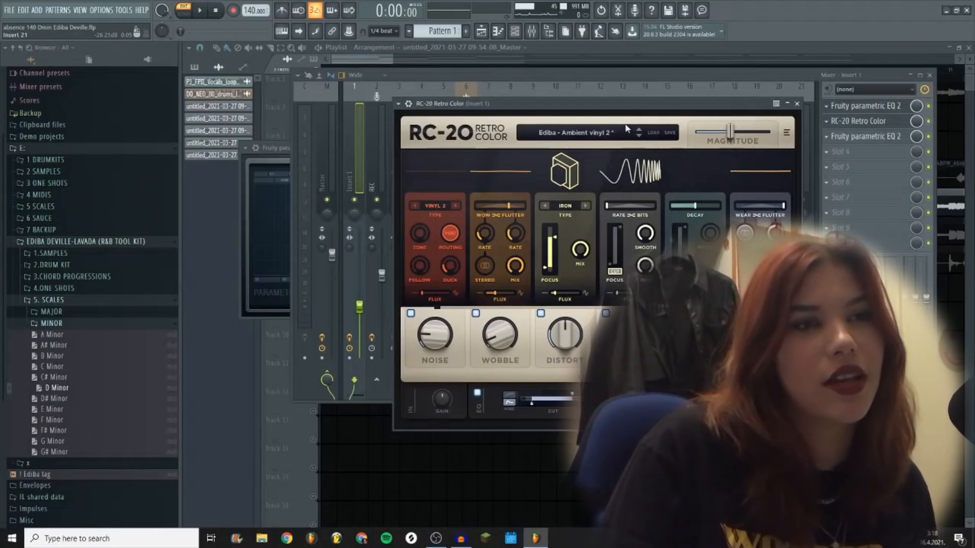
{"action": "left_click", "coordinate": [797, 103]}
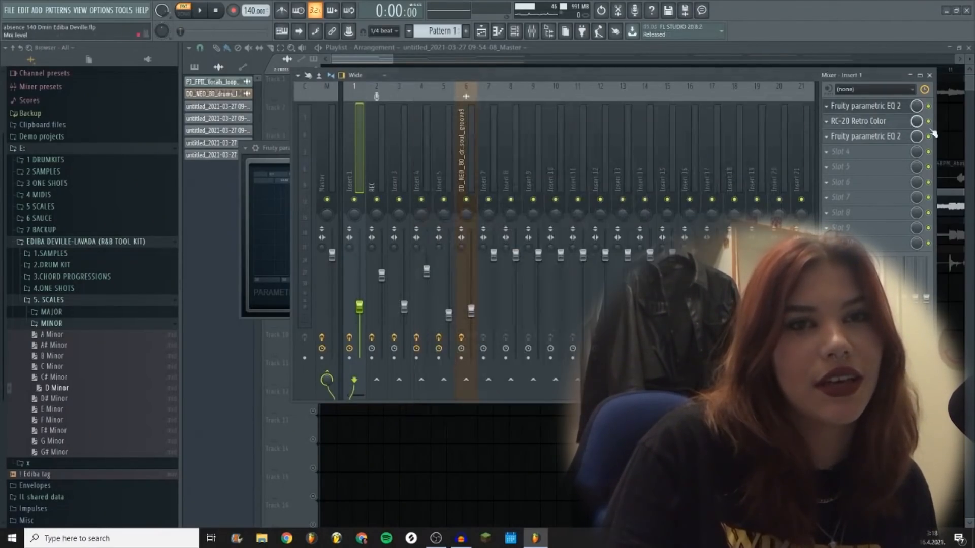
Step: Play the SRX ORCHESTRA melody and remove its upper and lower octave layers, keeping only the middle line
{"action": "key", "text": "F7"}
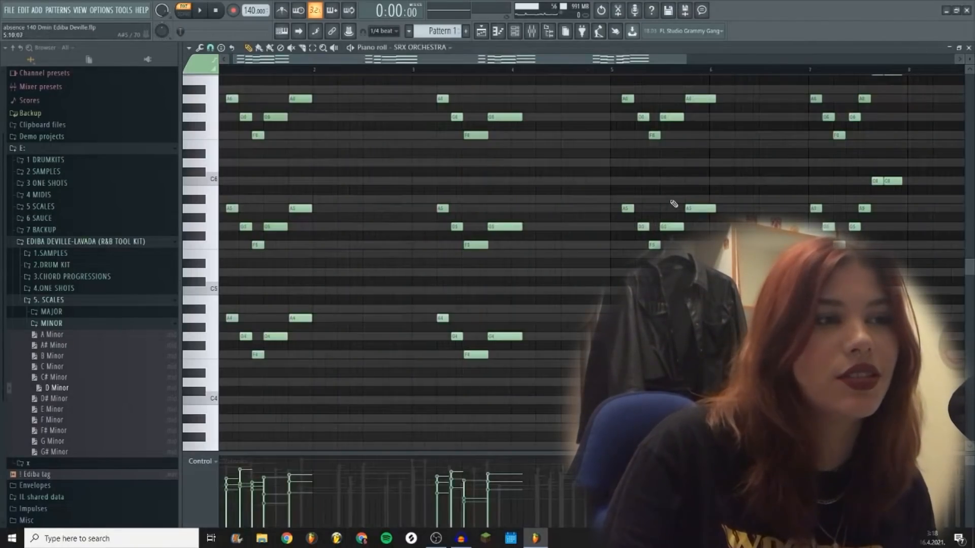
{"action": "key", "text": "space"}
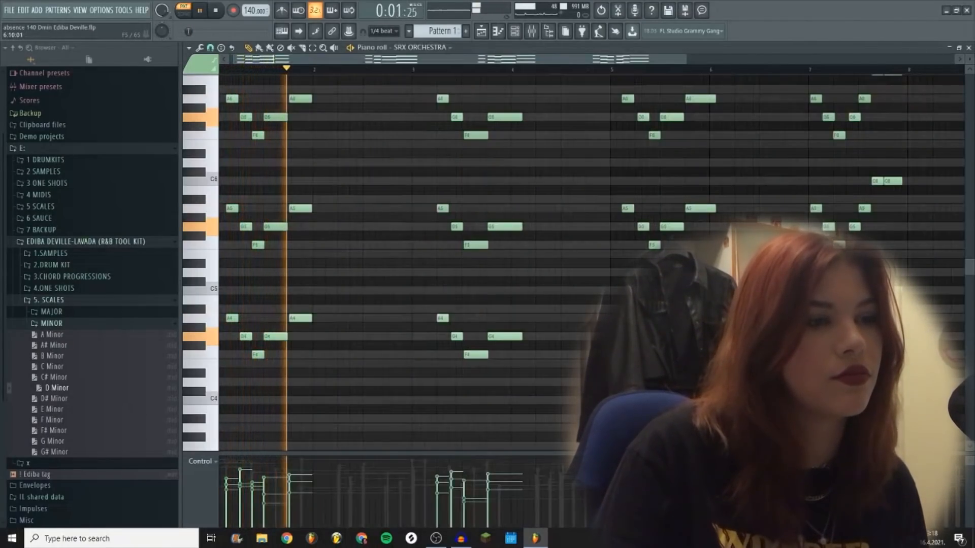
{"action": "scroll", "coordinate": [589, 254], "scroll_direction": "down", "scroll_amount": 2}
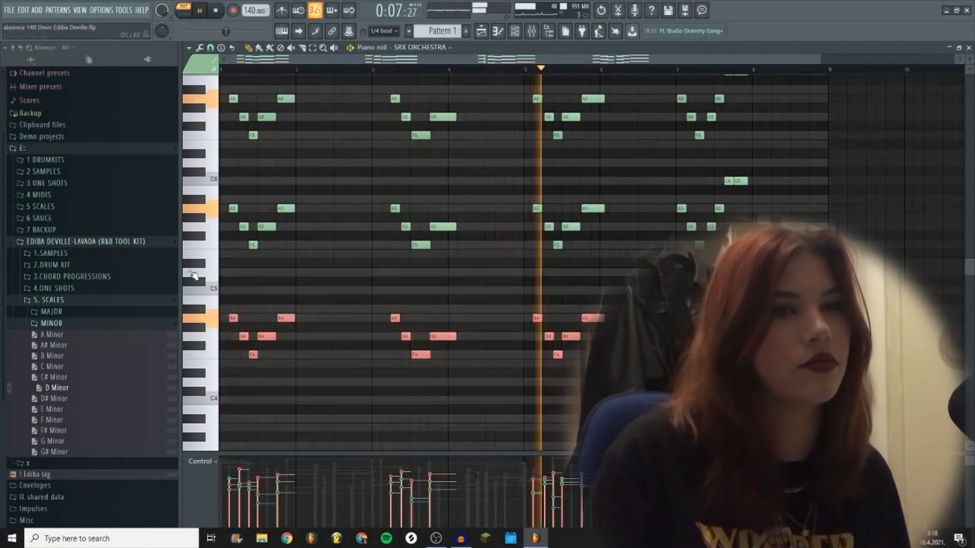
{"action": "left_click_drag", "start_coordinate": [812, 175], "coordinate": [414, 69]}
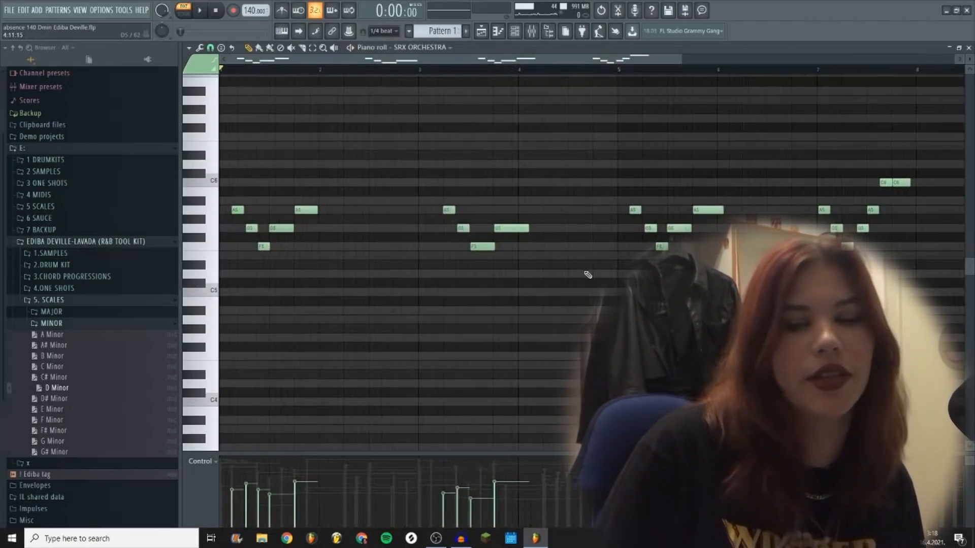
{"action": "scroll", "coordinate": [588, 275], "scroll_direction": "down", "scroll_amount": 2}
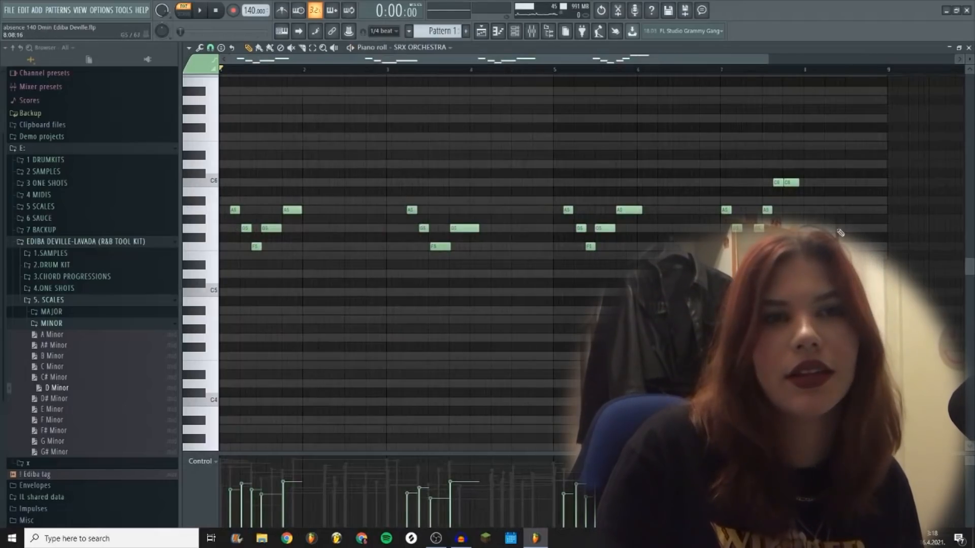
Step: Restore the upper and lower octave layers of the SRX ORCHESTRA melody
{"action": "scroll", "coordinate": [404, 242], "scroll_direction": "right", "scroll_amount": 2}
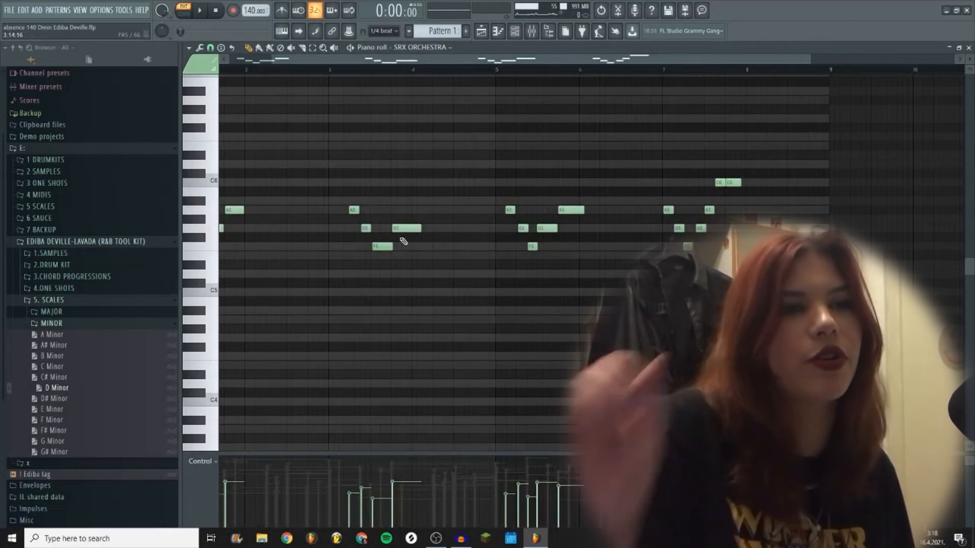
{"action": "scroll", "coordinate": [437, 187], "scroll_direction": "down", "scroll_amount": 2}
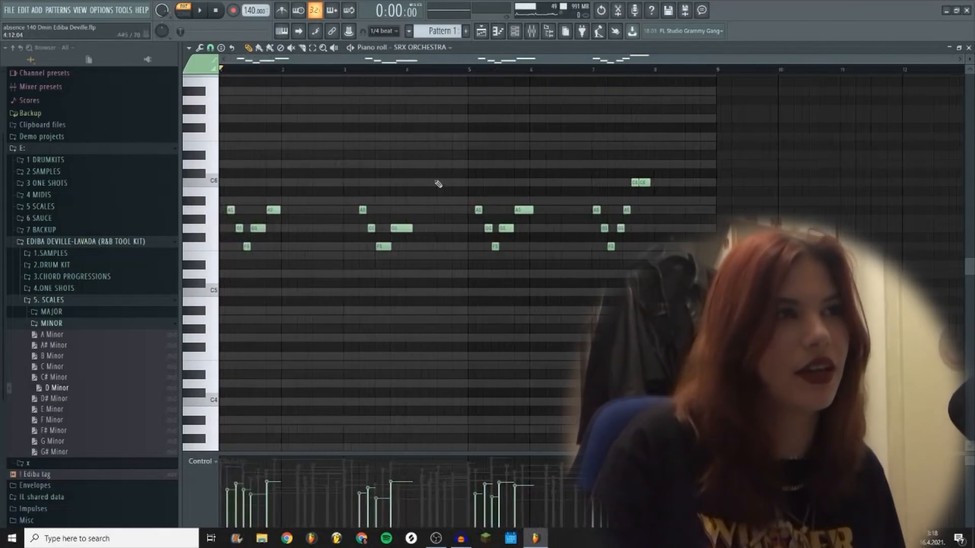
{"action": "left_click", "coordinate": [604, 12]}
{"action": "left_click", "coordinate": [311, 279]}
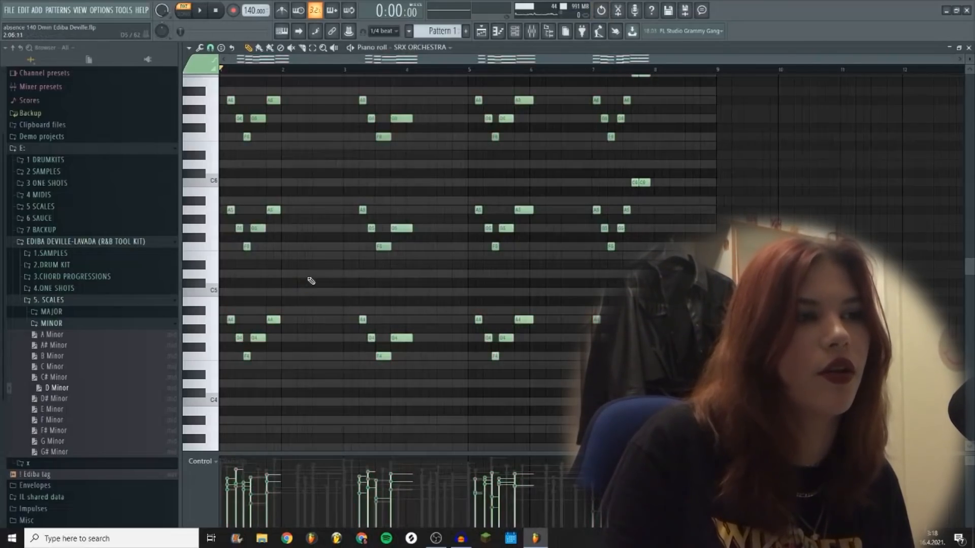
{"action": "scroll", "coordinate": [325, 239], "scroll_direction": "up", "scroll_amount": 2}
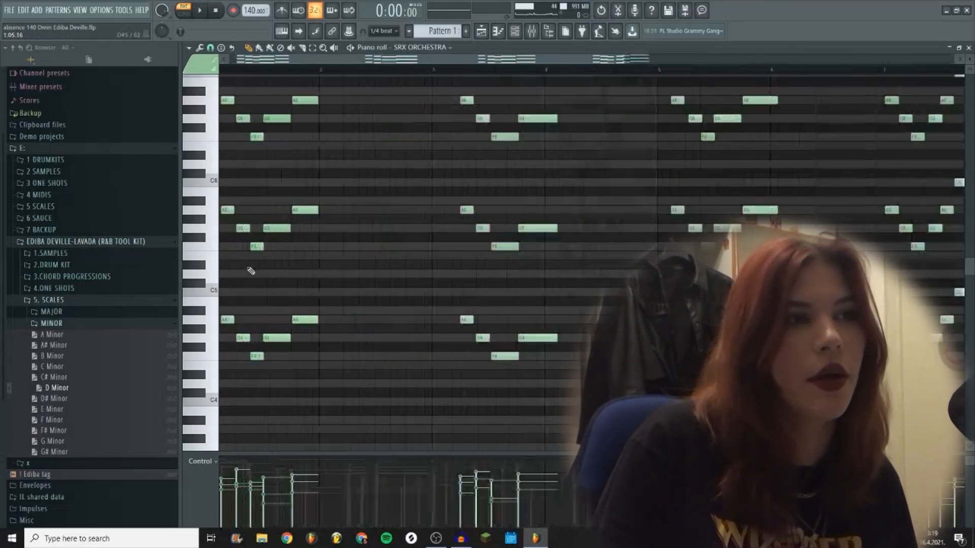
{"action": "scroll", "coordinate": [272, 262], "scroll_direction": "down", "scroll_amount": 1}
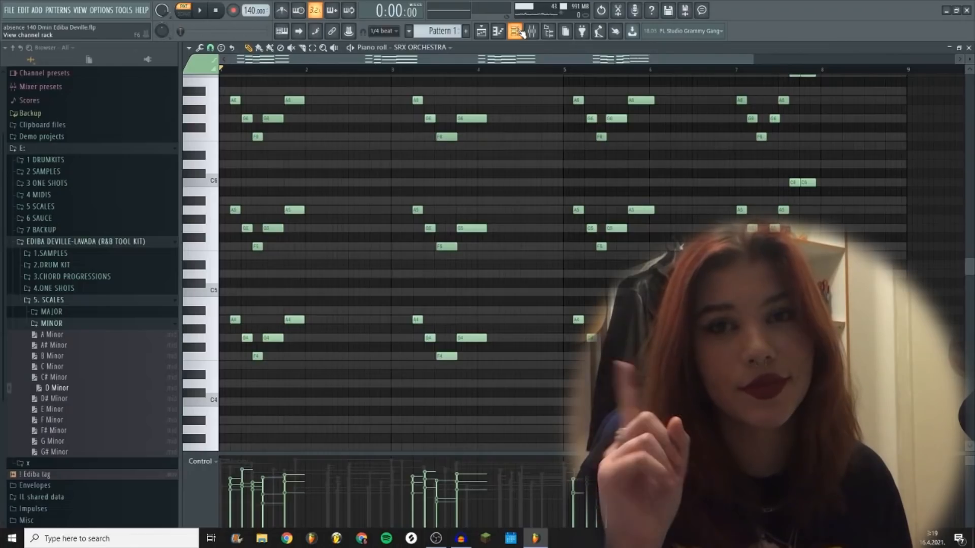
Step: Show the mixer's REC track and examine both of its Fruity parametric EQ 2 effects
{"action": "left_click", "coordinate": [518, 32]}
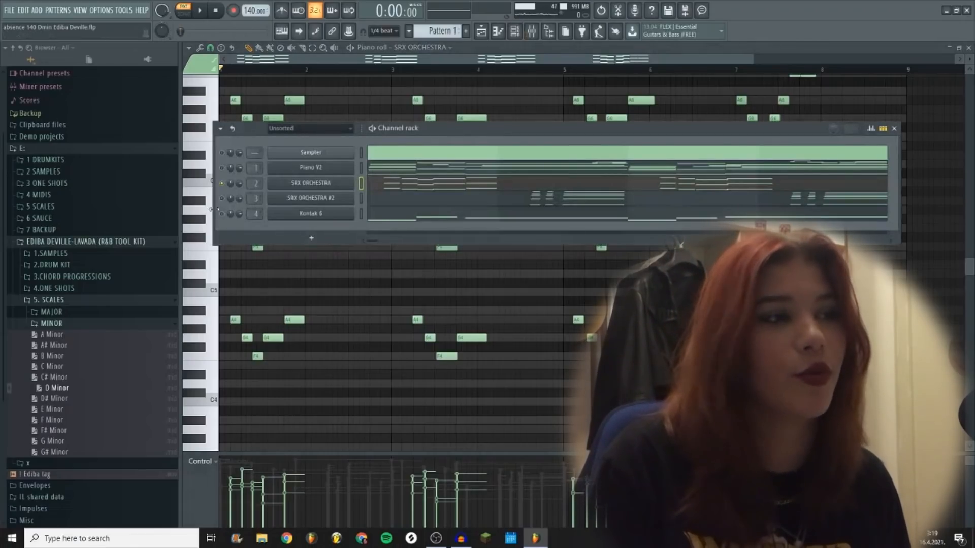
{"action": "key", "text": "F9"}
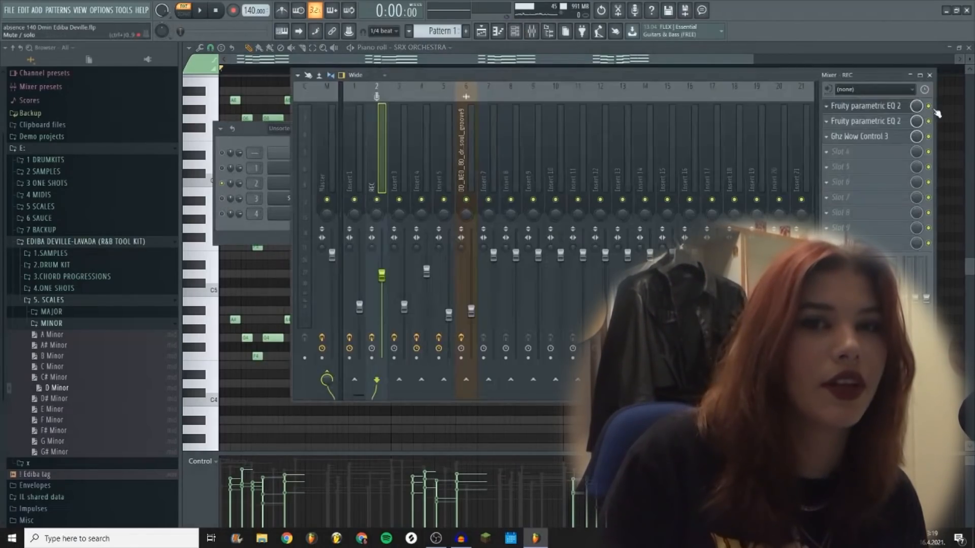
{"action": "left_click", "coordinate": [890, 108]}
{"action": "left_click", "coordinate": [890, 108]}
{"action": "left_click", "coordinate": [893, 123]}
{"action": "left_click", "coordinate": [892, 123]}
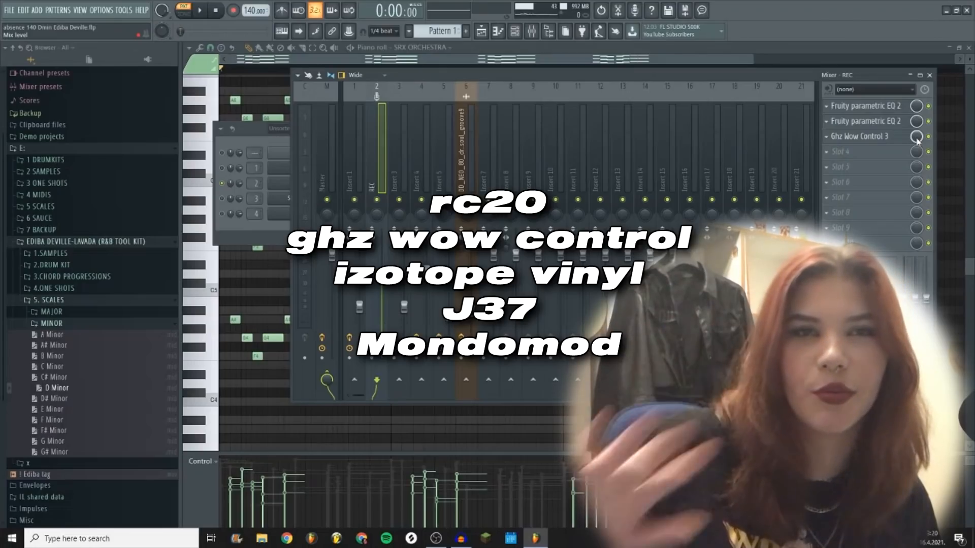
Step: Compare the SRX ORCHESTRA playback with the REC track's three effects bypassed and enabled, and close the mixer
{"action": "left_click_drag", "start_coordinate": [928, 136], "coordinate": [933, 116]}
{"action": "key", "text": "space"}
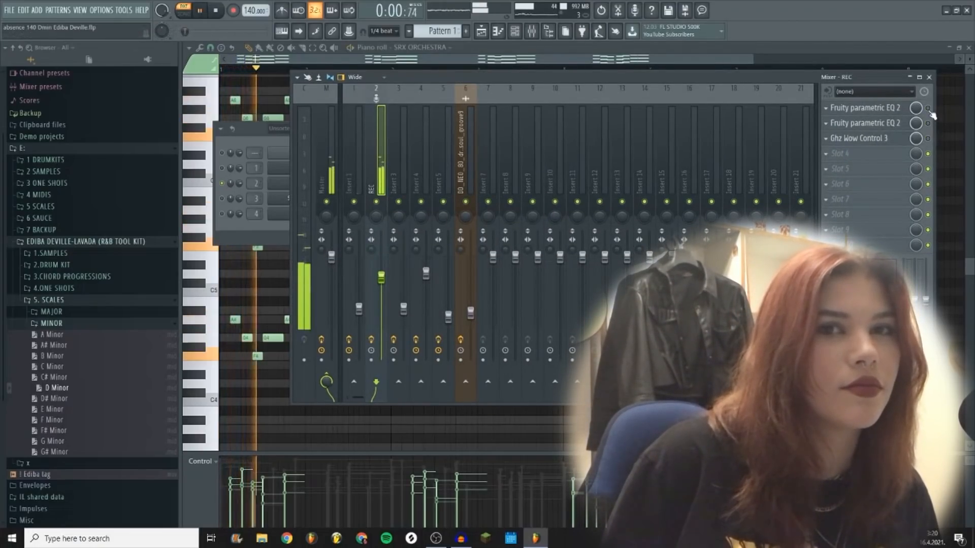
{"action": "left_click_drag", "start_coordinate": [929, 139], "coordinate": [928, 108]}
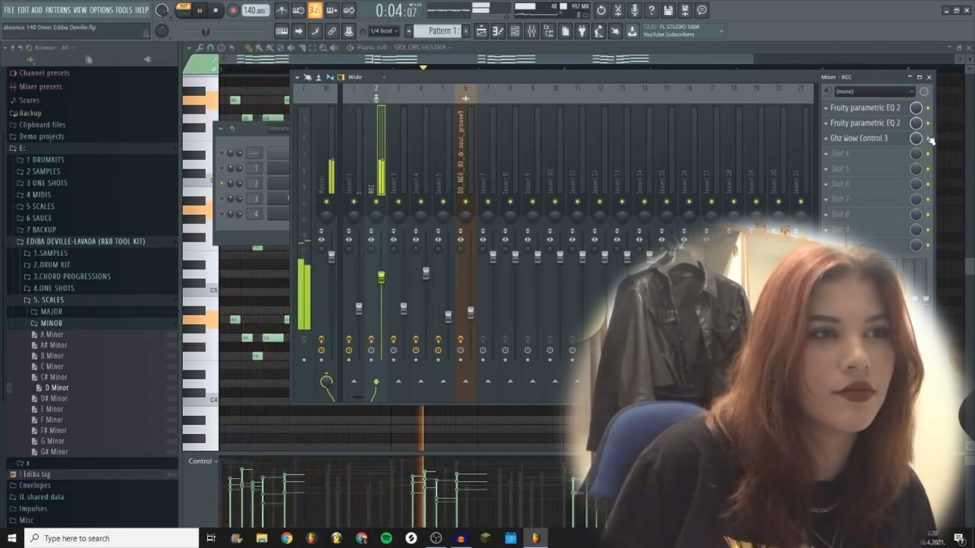
{"action": "key", "text": "space"}
{"action": "left_click", "coordinate": [929, 77]}
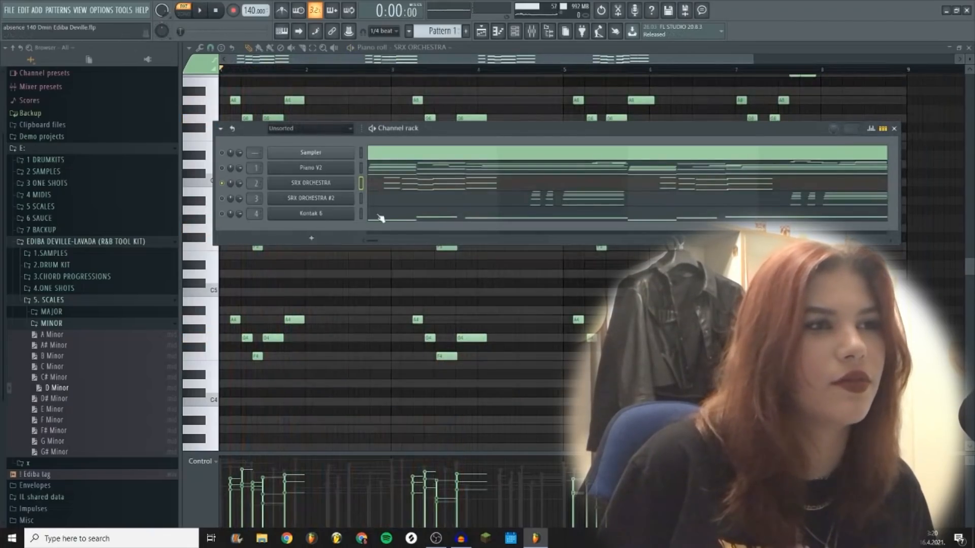
Step: Open the SRX ORCHESTRA #2 notes in the piano roll and play the part from the middle of bar 1
{"action": "left_click", "coordinate": [336, 191]}
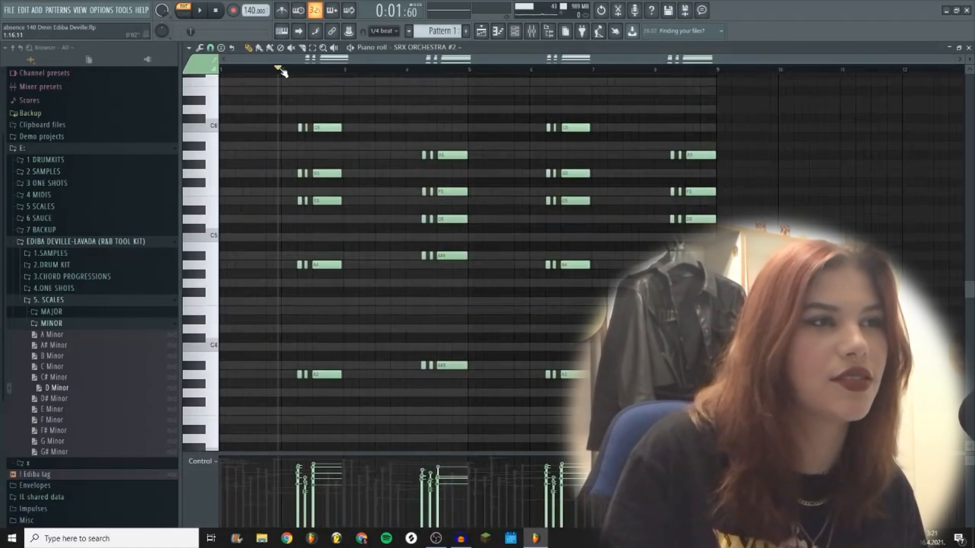
{"action": "key", "text": "space"}
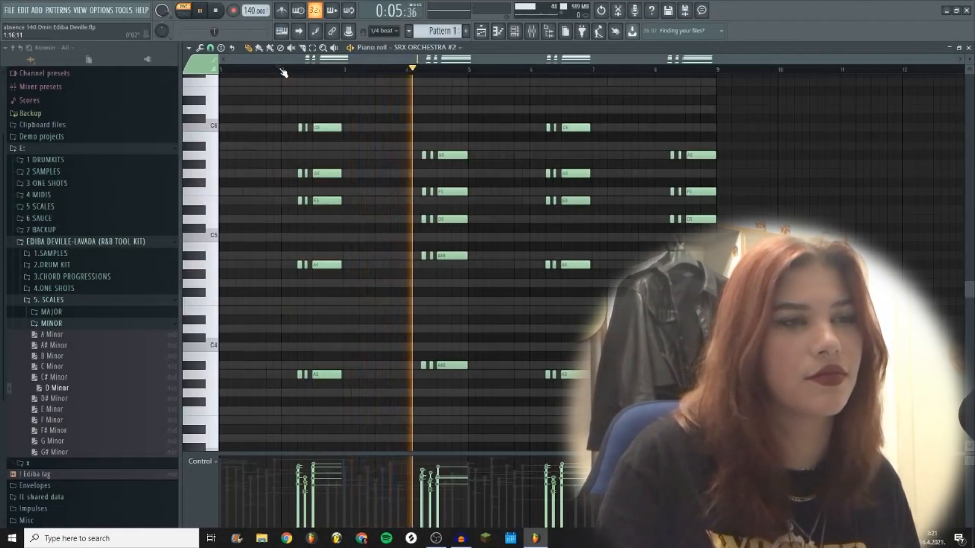
{"action": "key", "text": "space"}
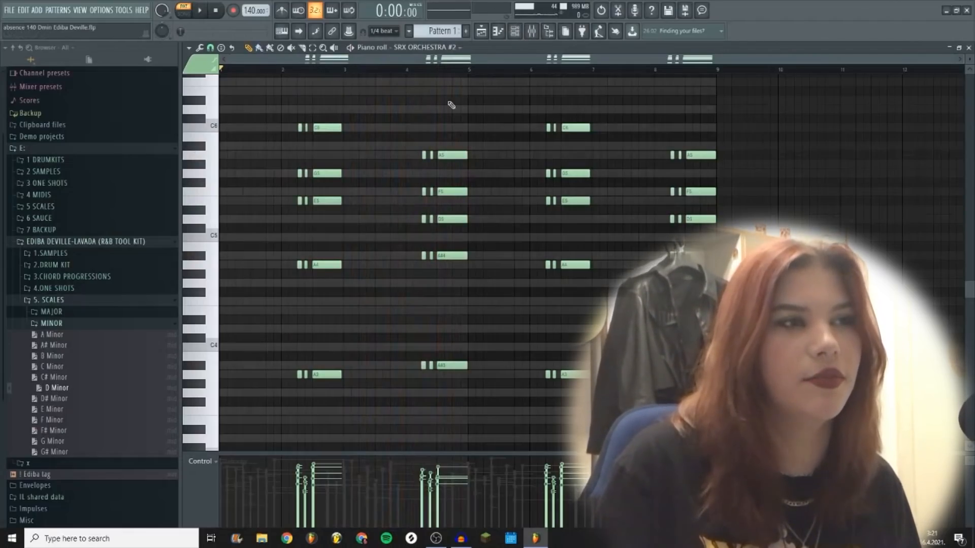
Step: Select the two short chord stabs in bar 2 of SRX ORCHESTRA #2 and play that passage
{"action": "scroll", "coordinate": [153, 172], "scroll_direction": "up", "scroll_amount": 2}
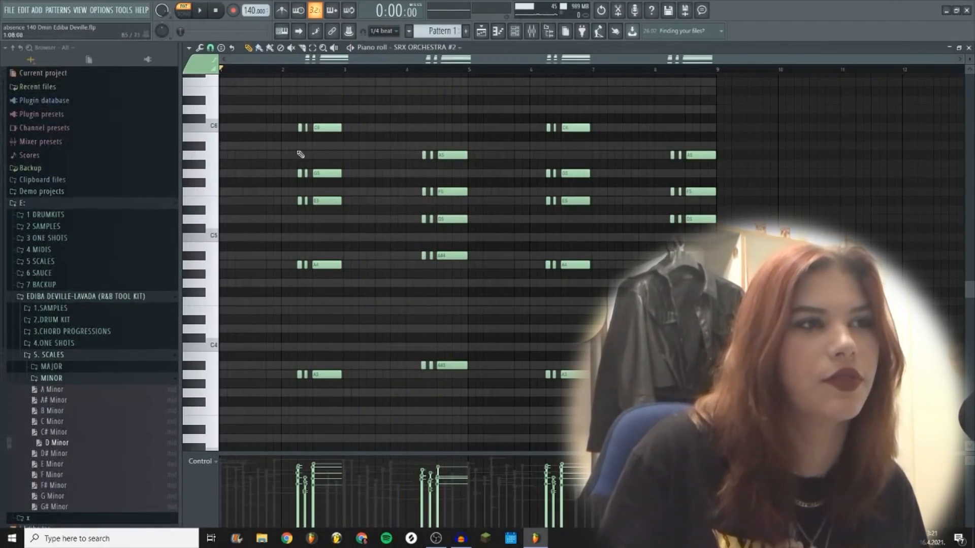
{"action": "scroll", "coordinate": [259, 189], "scroll_direction": "up", "scroll_amount": 4}
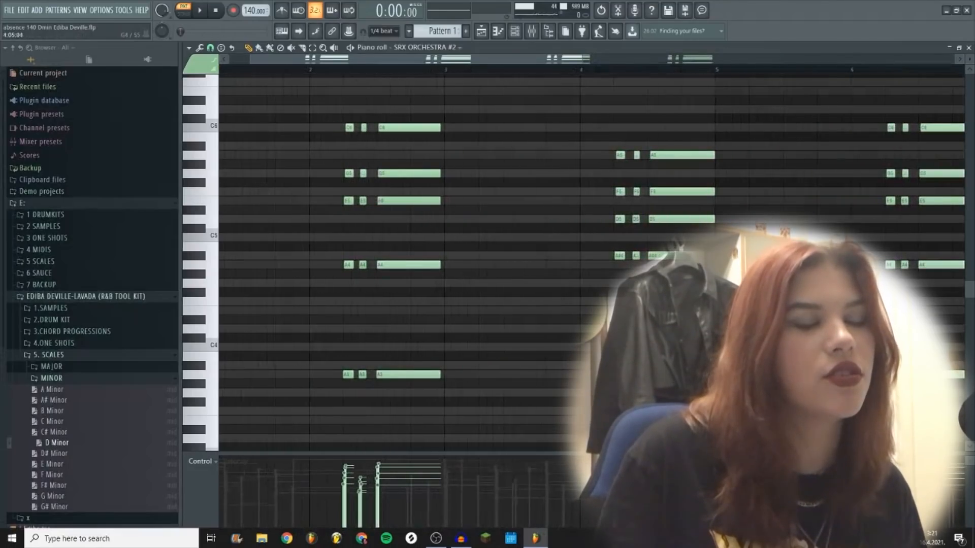
{"action": "scroll", "coordinate": [371, 385], "scroll_direction": "up", "scroll_amount": 3}
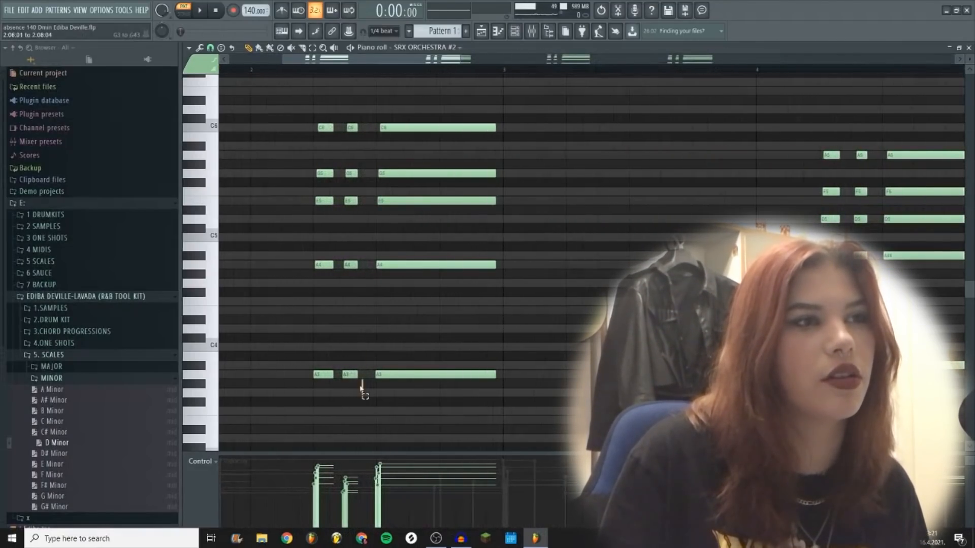
{"action": "left_click_drag", "start_coordinate": [362, 390], "coordinate": [326, 124]}
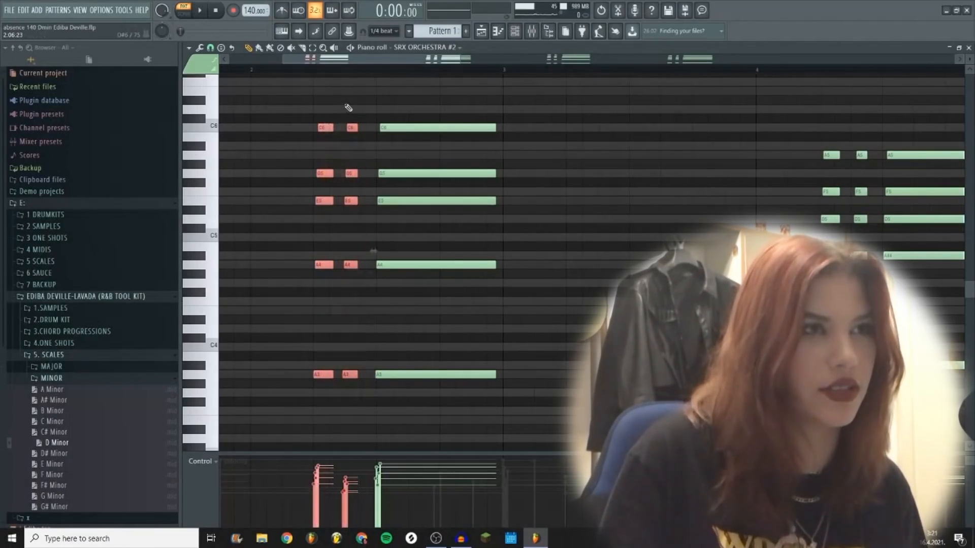
{"action": "key", "text": "space"}
{"action": "key", "text": "space"}
{"action": "key", "text": "space"}
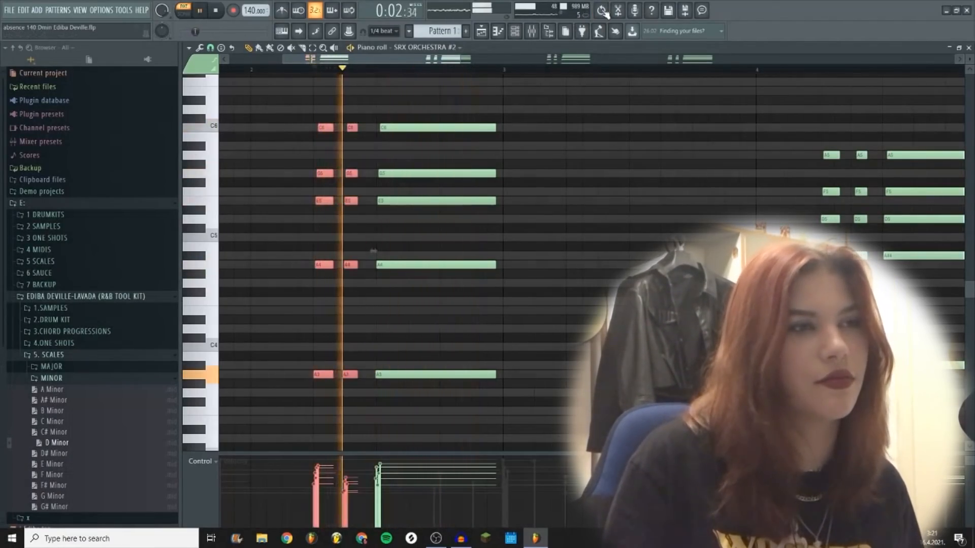
{"action": "key", "text": "space"}
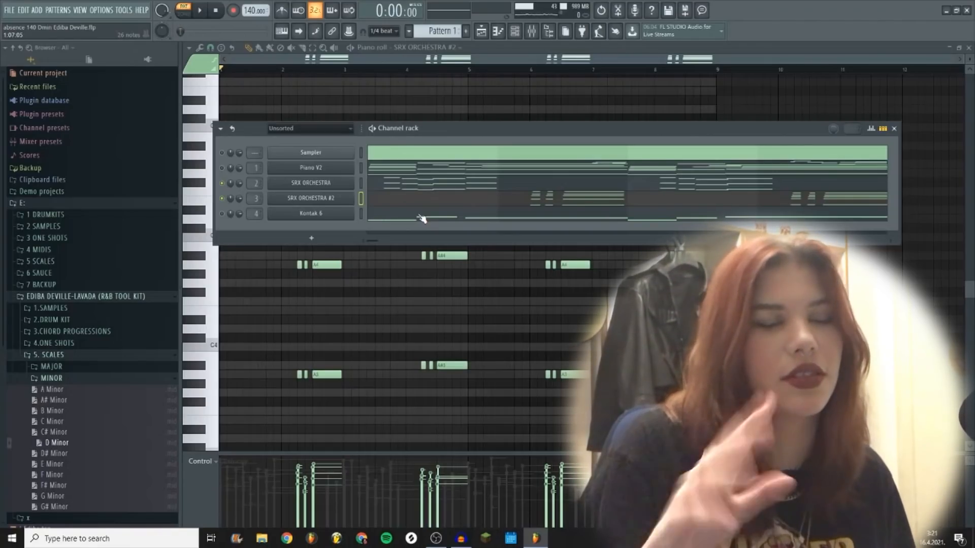
Step: Play both SRX ORCHESTRA channels together and examine the two Fruity parametric EQ 2 effects on Insert 3
{"action": "key", "text": "space"}
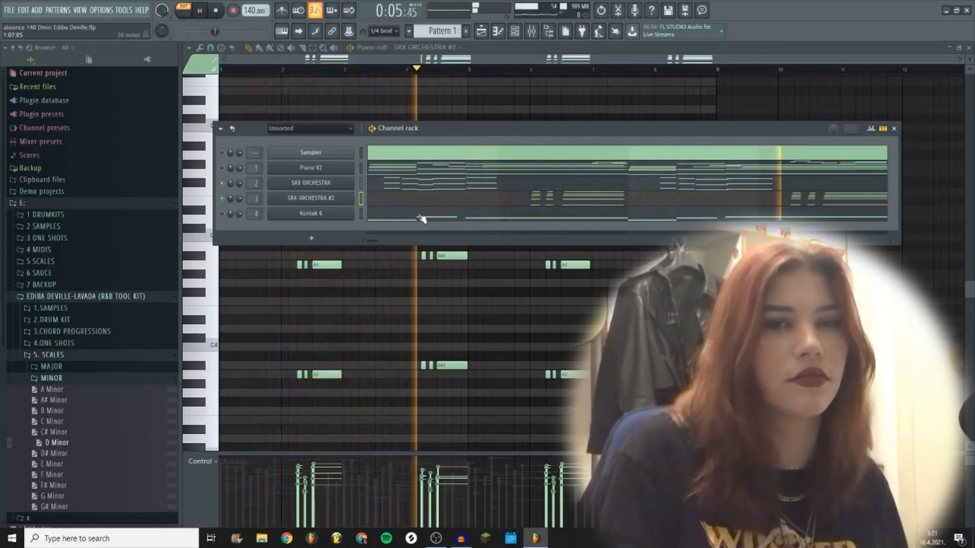
{"action": "key", "text": "space"}
{"action": "key", "text": "F9"}
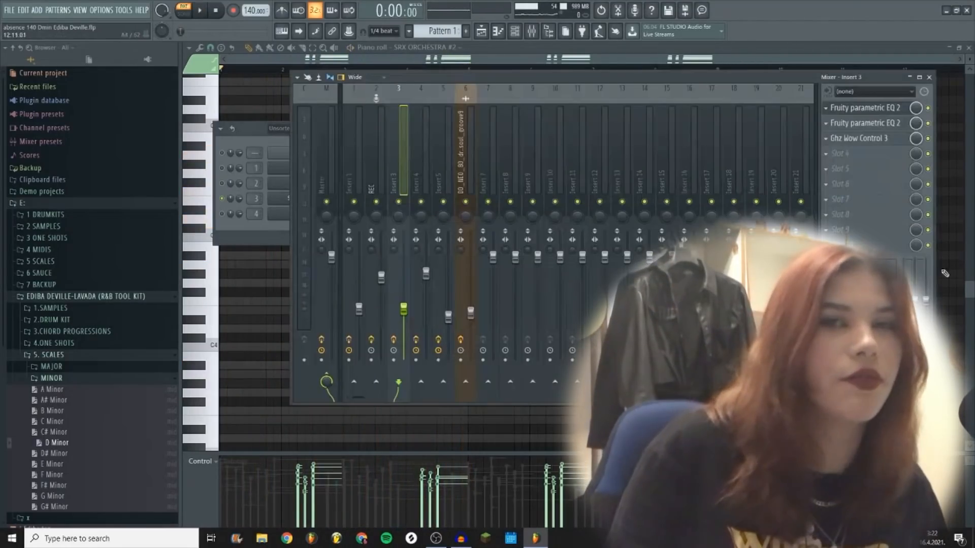
{"action": "left_click", "coordinate": [875, 107]}
{"action": "left_click", "coordinate": [875, 108]}
{"action": "left_click", "coordinate": [874, 125]}
{"action": "left_click", "coordinate": [873, 124]}
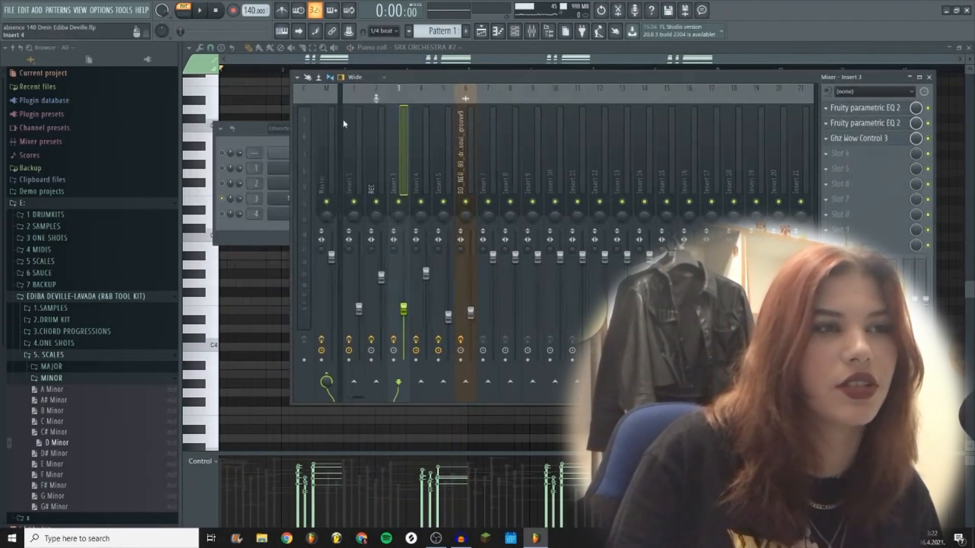
Step: Review the Scarbee Rickenbacker Bass instrument loaded in the Kontak 6 channel and close its window
{"action": "left_click", "coordinate": [257, 226]}
{"action": "left_click", "coordinate": [304, 214]}
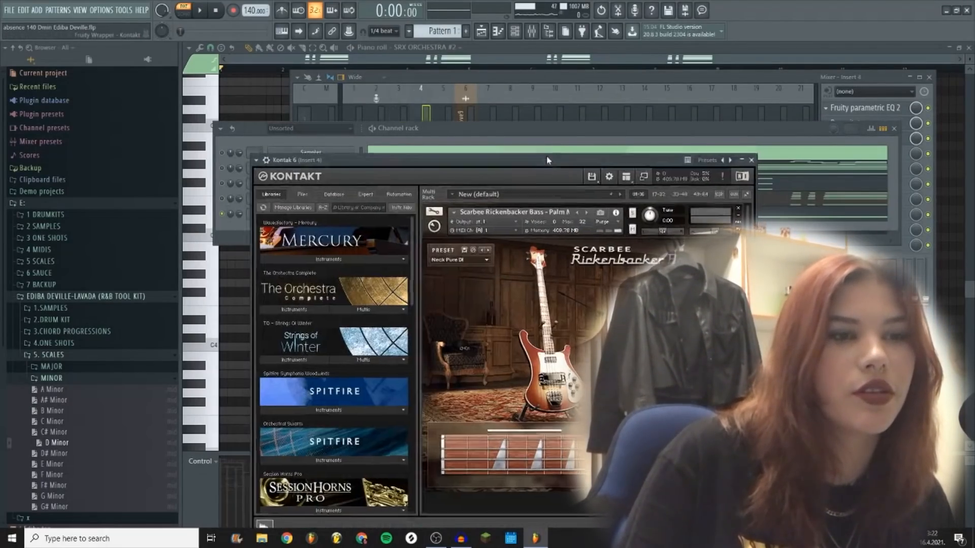
{"action": "left_click_drag", "start_coordinate": [547, 158], "coordinate": [531, 87]}
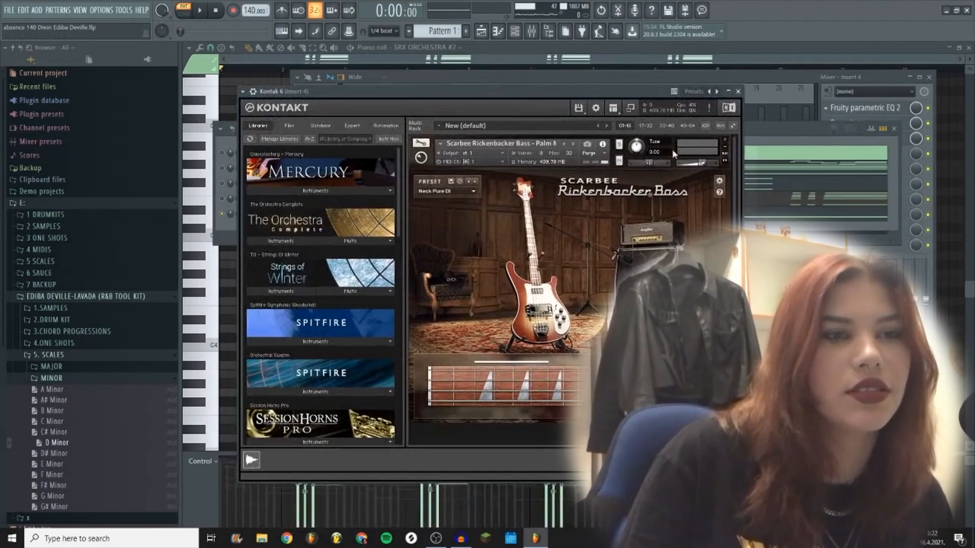
{"action": "left_click", "coordinate": [738, 91]}
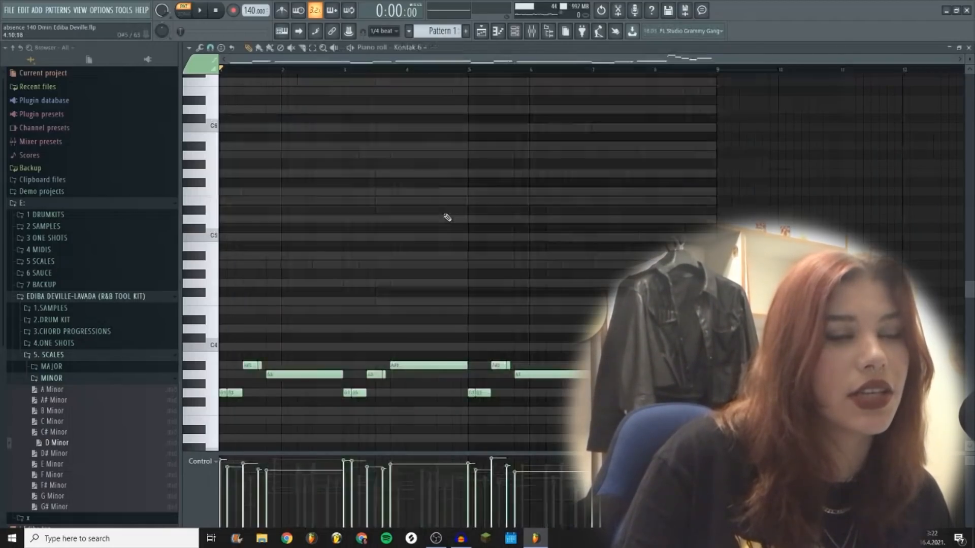
Step: Play the Kontak 6 bass line from the start through its closing run in bar 8
{"action": "scroll", "coordinate": [569, 263], "scroll_direction": "down", "scroll_amount": 4}
{"action": "scroll", "coordinate": [251, 353], "scroll_direction": "up", "scroll_amount": 1, "text": "ctrl"}
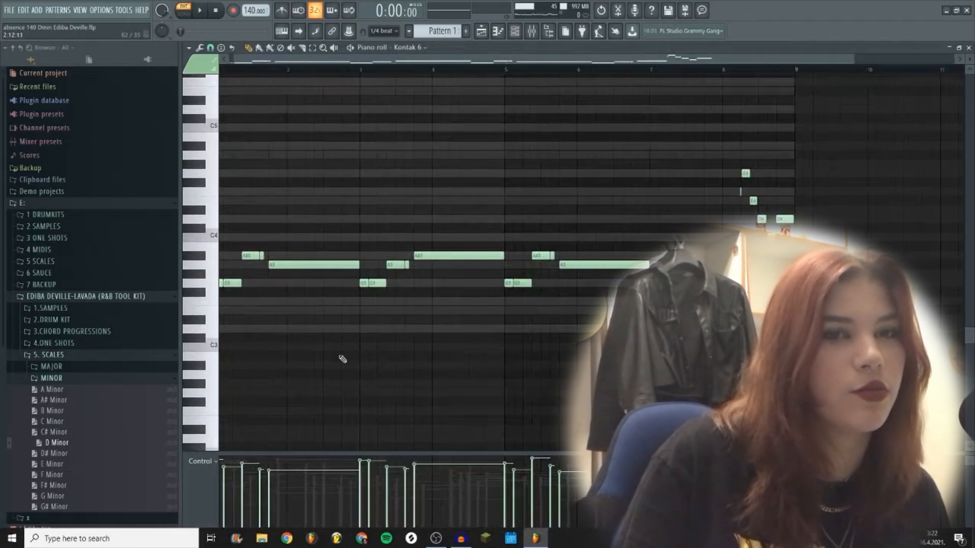
{"action": "key", "text": "space"}
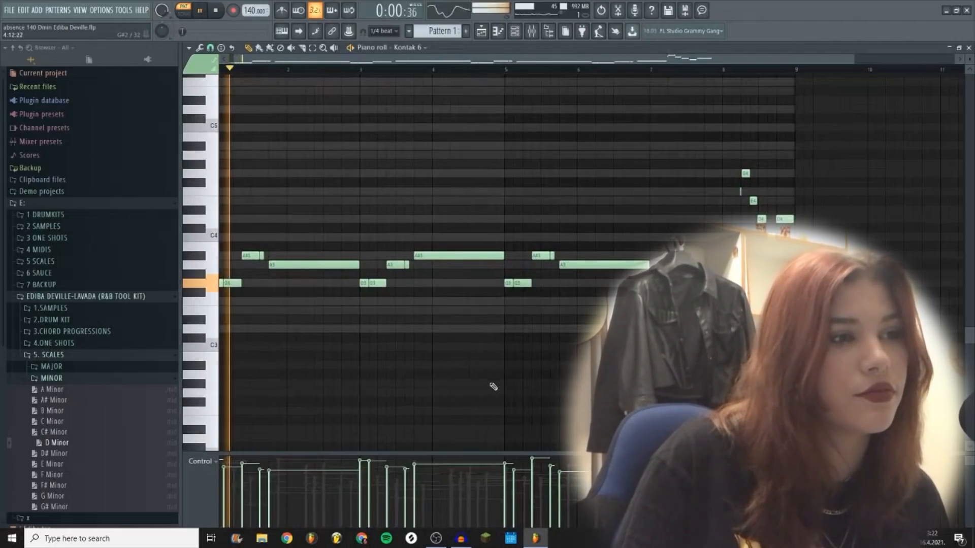
{"action": "scroll", "coordinate": [504, 386], "scroll_direction": "down", "scroll_amount": 1, "text": "ctrl"}
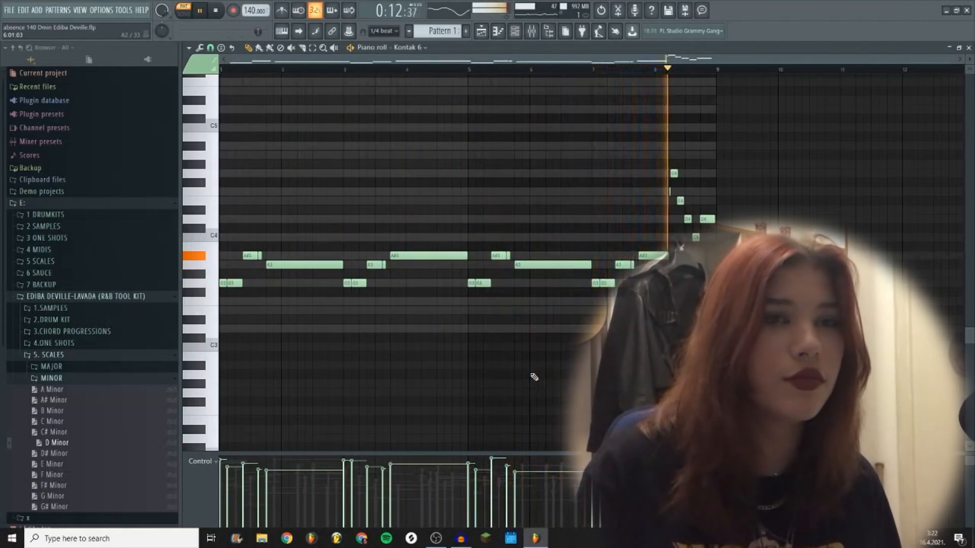
{"action": "key", "text": "space"}
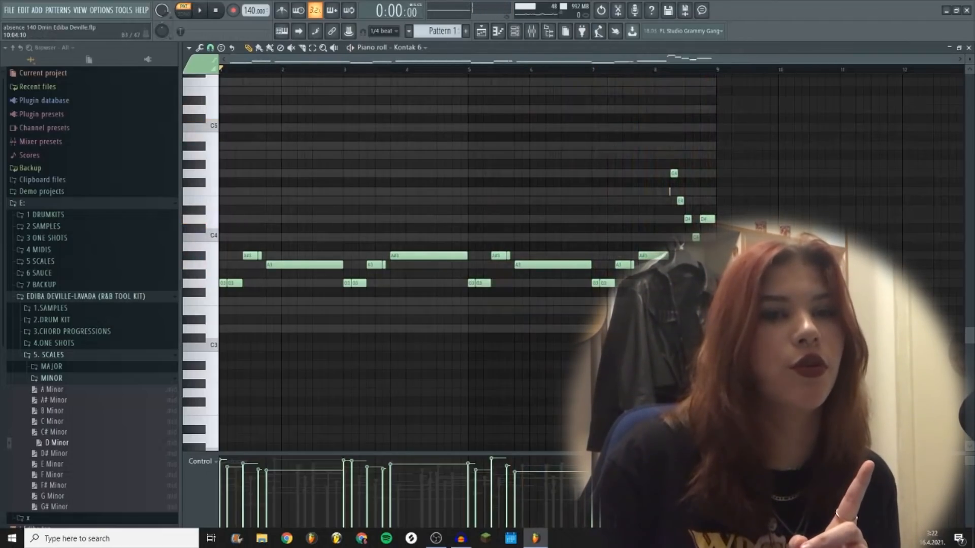
Step: Examine the bass notes of the last bars, including the short closing run in bar 8
{"action": "scroll", "coordinate": [680, 213], "scroll_direction": "up", "scroll_amount": 1}
{"action": "left_click_drag", "start_coordinate": [795, 283], "coordinate": [788, 220]}
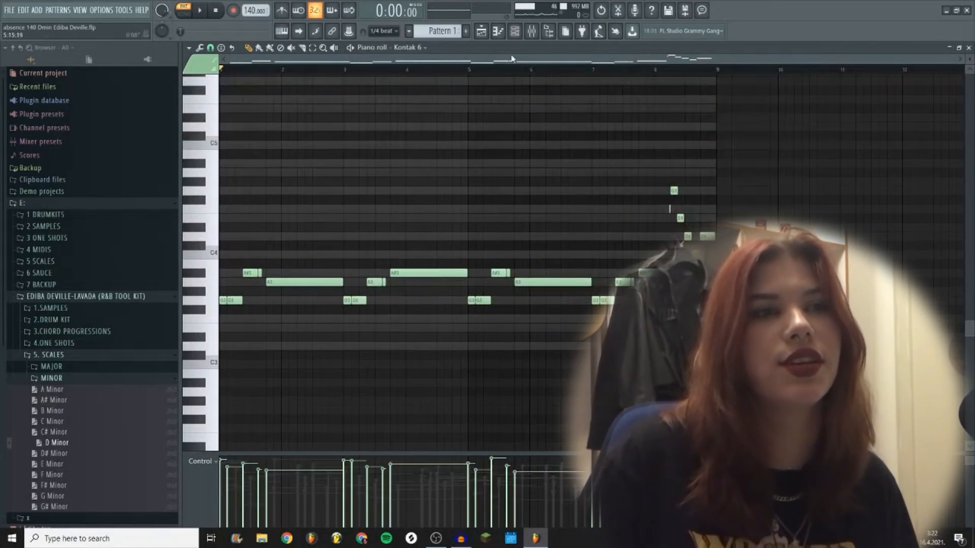
{"action": "scroll", "coordinate": [811, 228], "scroll_direction": "up", "scroll_amount": 3}
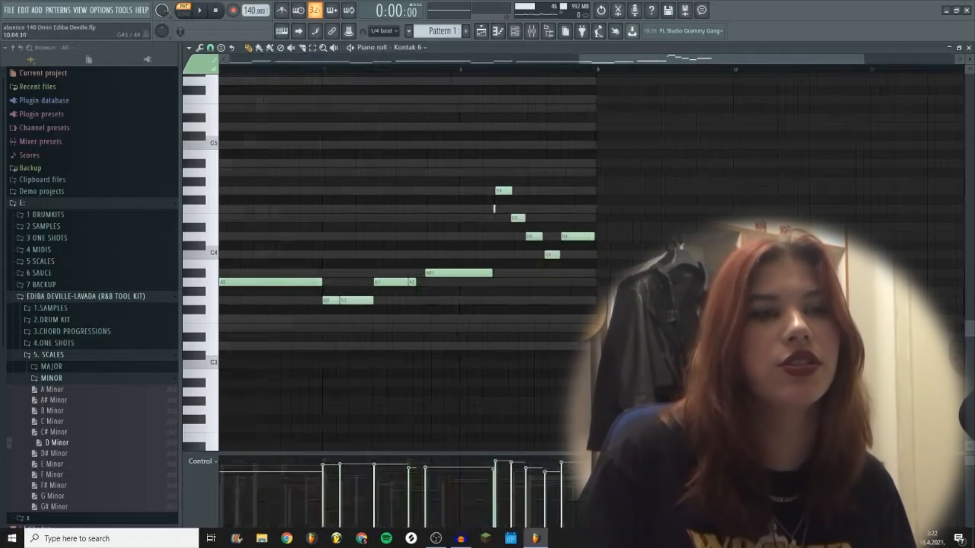
{"action": "scroll", "coordinate": [545, 166], "scroll_direction": "left", "scroll_amount": 3}
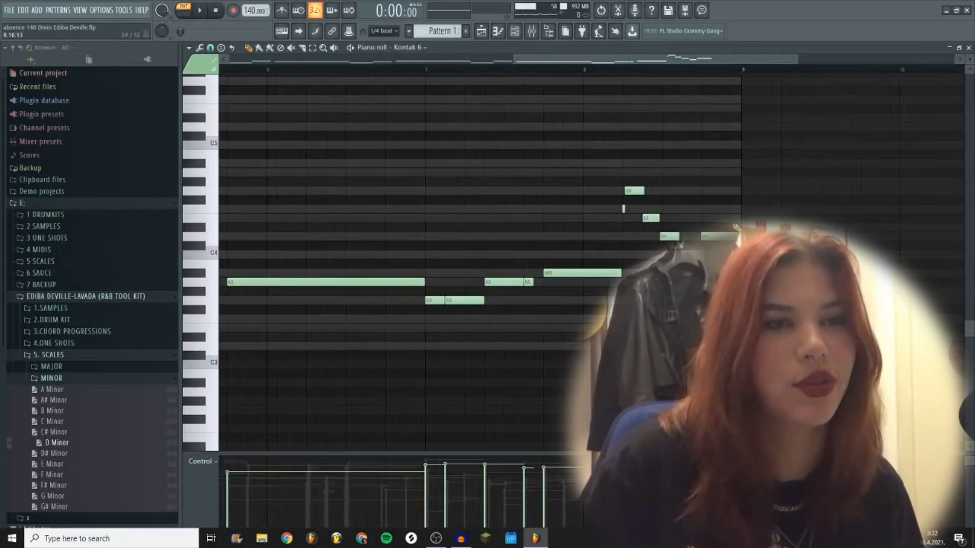
{"action": "scroll", "coordinate": [782, 229], "scroll_direction": "down", "scroll_amount": 3}
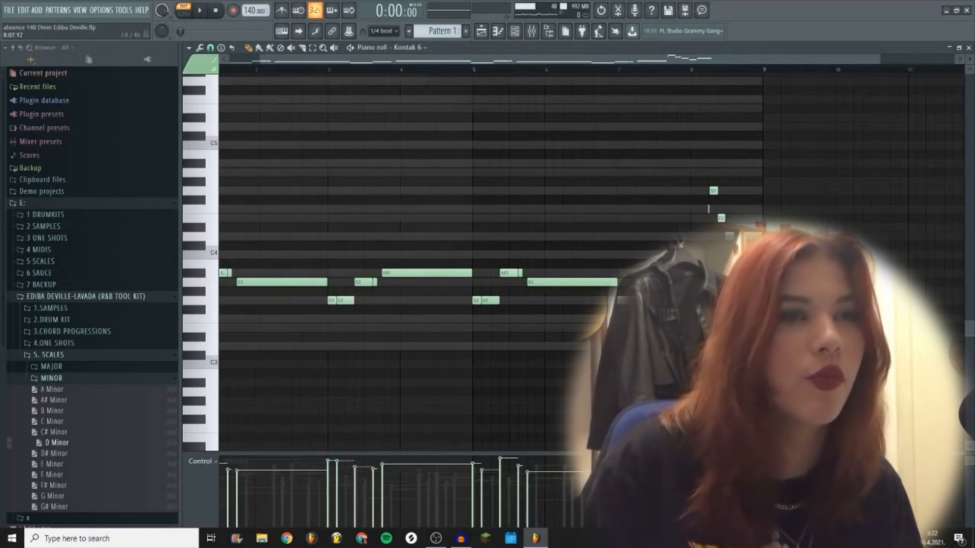
Step: Unmute the Piano V2 channel and play it together with the Kontak 6 bass line from bar 7
{"action": "left_click", "coordinate": [629, 72]}
{"action": "key", "text": "F6"}
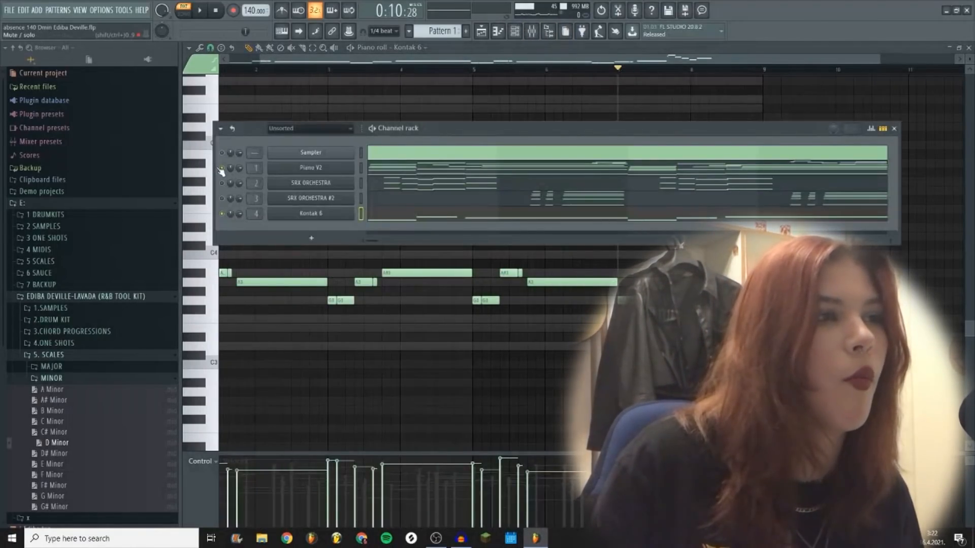
{"action": "key", "text": "F6"}
{"action": "key", "text": "space"}
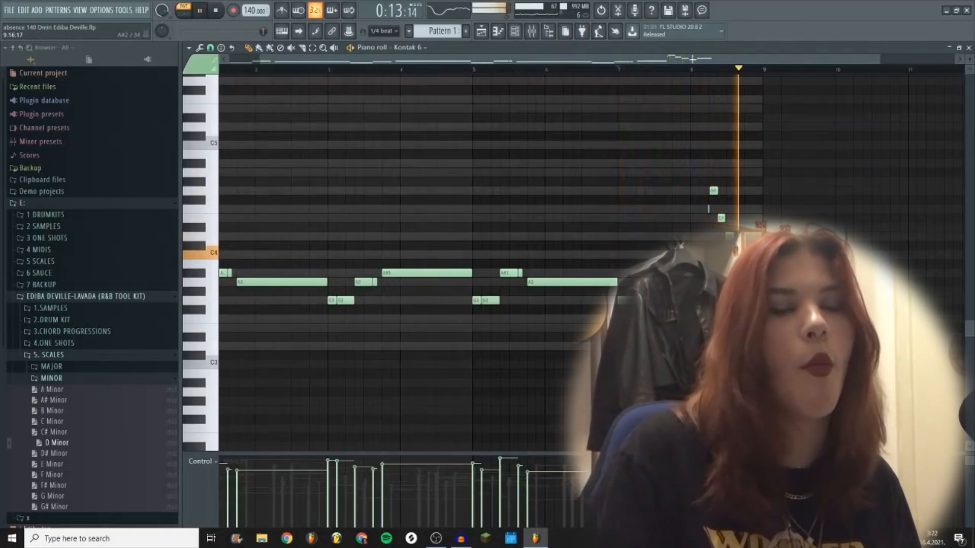
{"action": "key", "text": "space"}
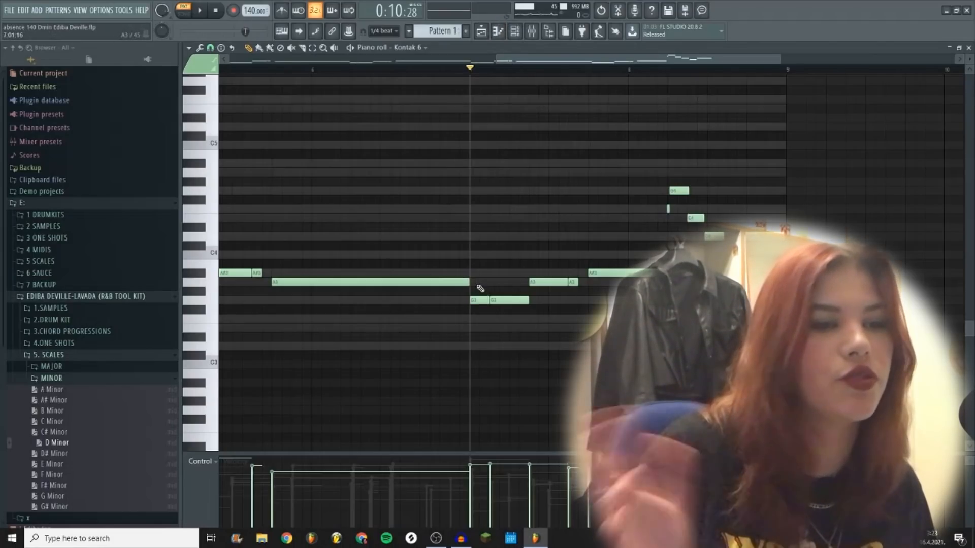
Step: Examine the closing bass run in bar 8 within the whole bass line and replay it from the middle of bar 7
{"action": "scroll", "coordinate": [486, 79], "scroll_direction": "right", "scroll_amount": 5}
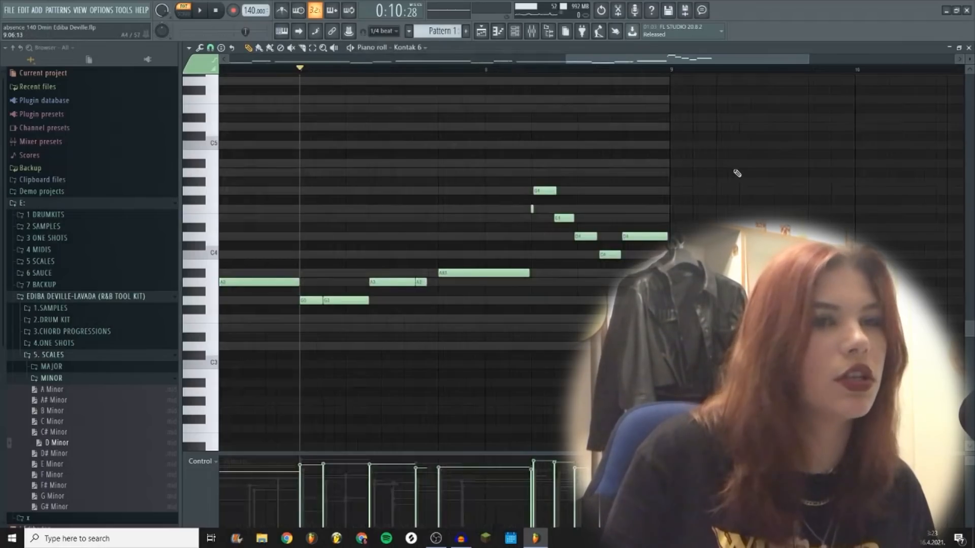
{"action": "scroll", "coordinate": [737, 173], "scroll_direction": "down", "scroll_amount": 4}
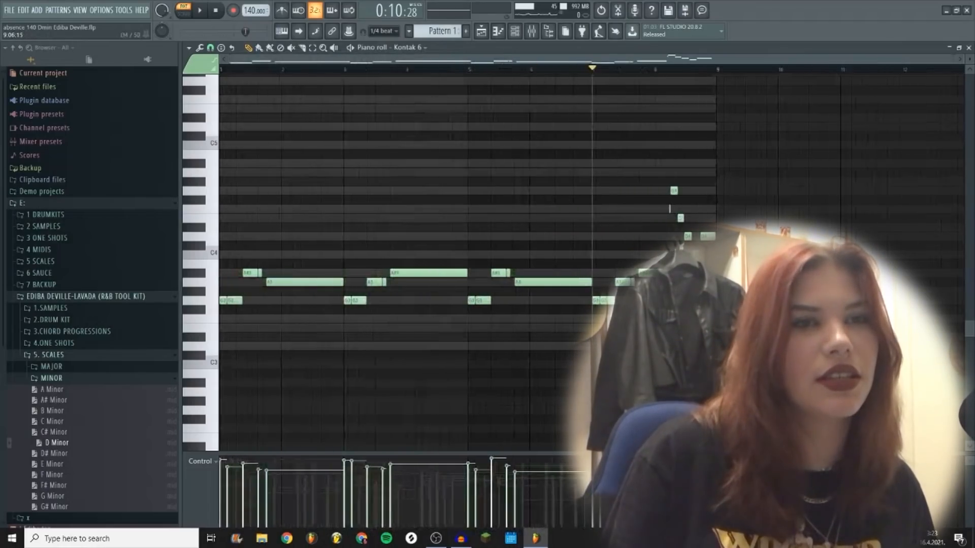
{"action": "left_click", "coordinate": [413, 67]}
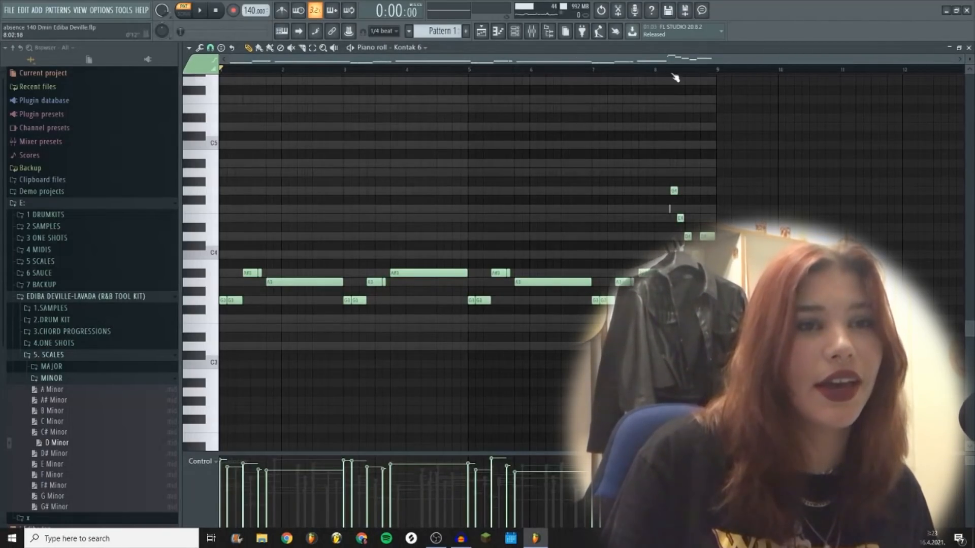
{"action": "scroll", "coordinate": [541, 149], "scroll_direction": "up", "scroll_amount": 3}
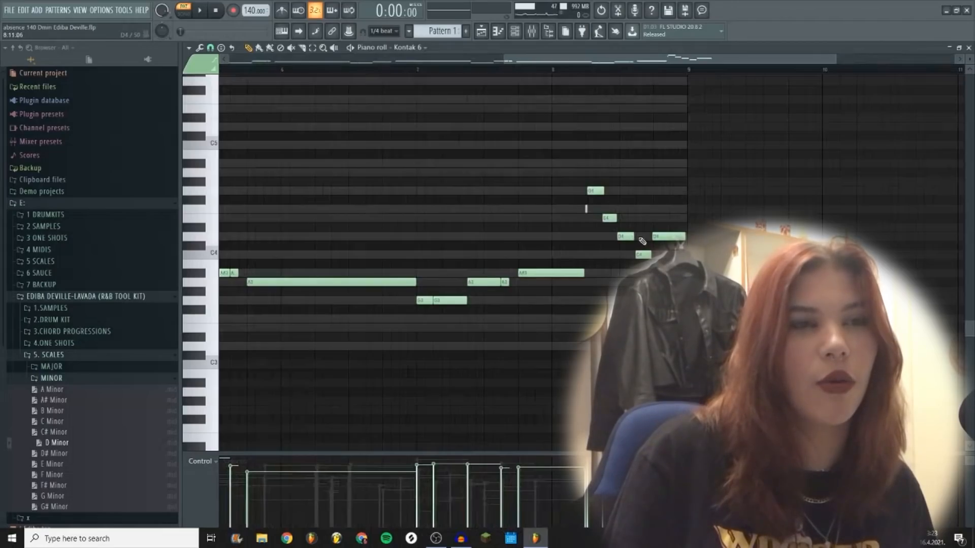
{"action": "scroll", "coordinate": [655, 239], "scroll_direction": "down", "scroll_amount": 3}
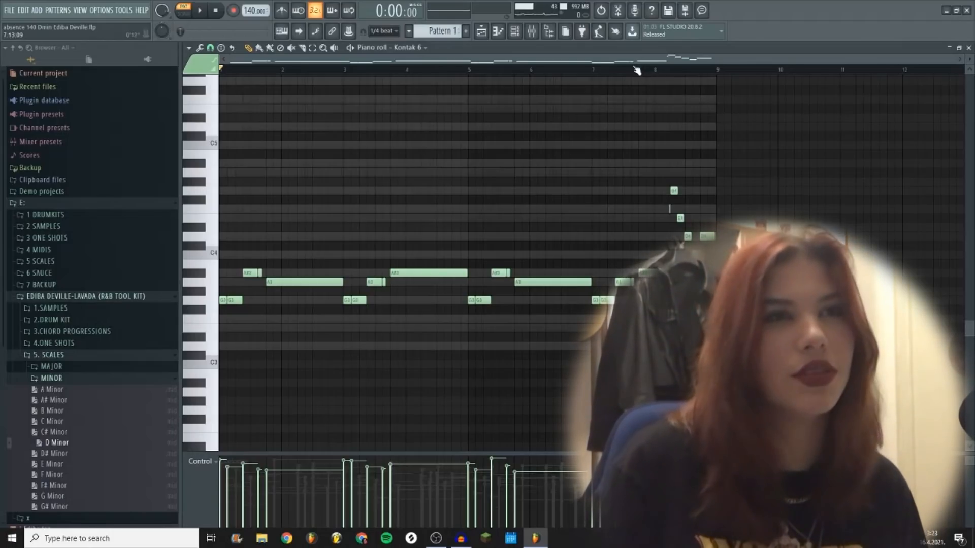
{"action": "key", "text": "space"}
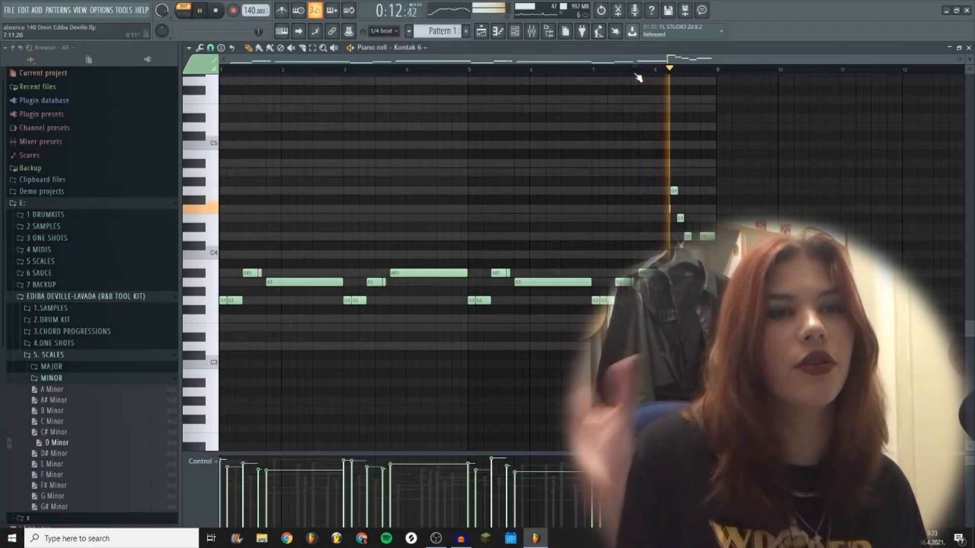
{"action": "key", "text": "space"}
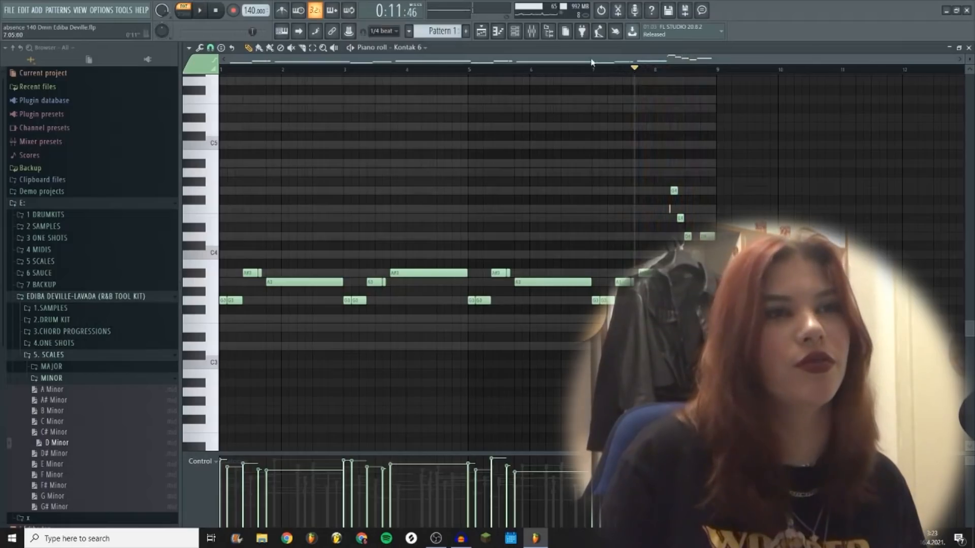
Step: Review the two Fruity parametric EQ 2 effects and the Decapitator on mixer Insert 4
{"action": "left_click", "coordinate": [517, 32]}
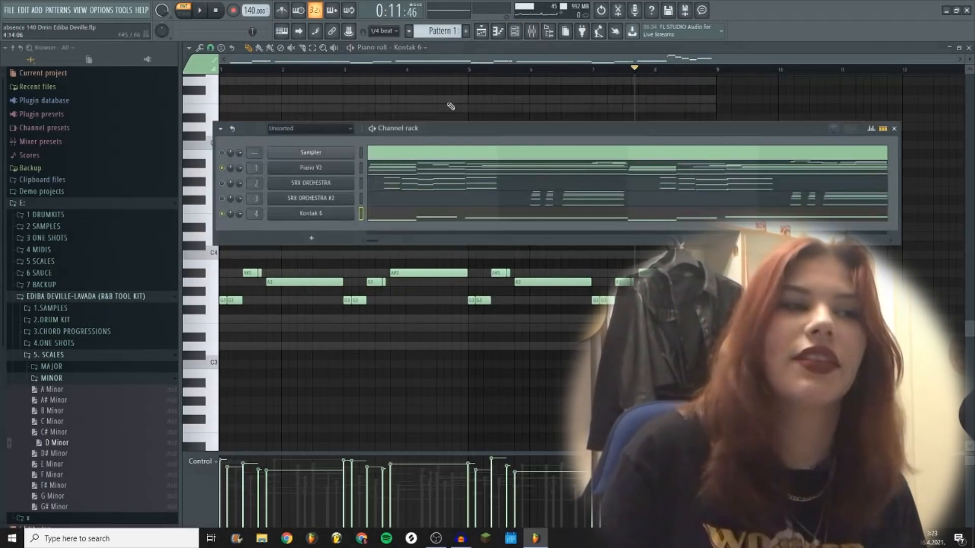
{"action": "key", "text": "F9"}
{"action": "left_click", "coordinate": [861, 109]}
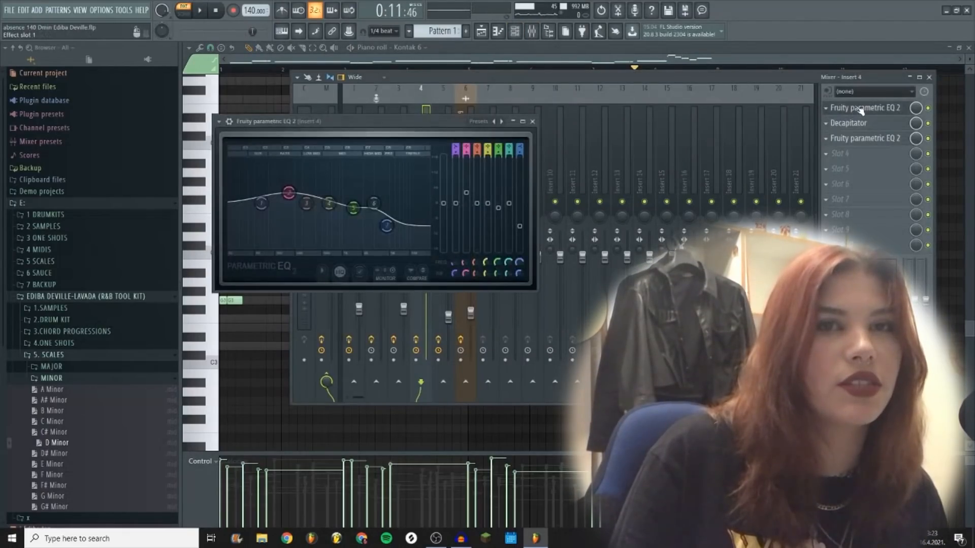
{"action": "left_click", "coordinate": [533, 121]}
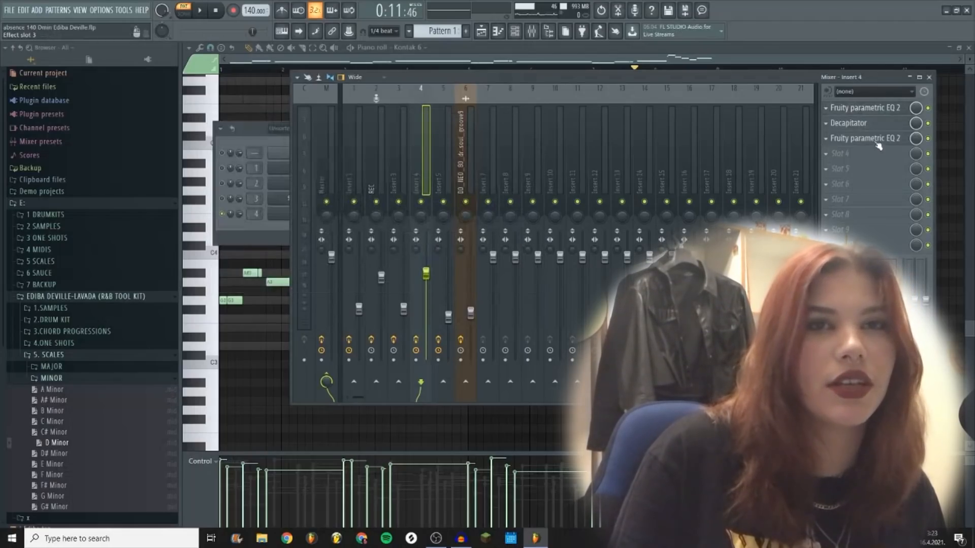
{"action": "left_click", "coordinate": [859, 123]}
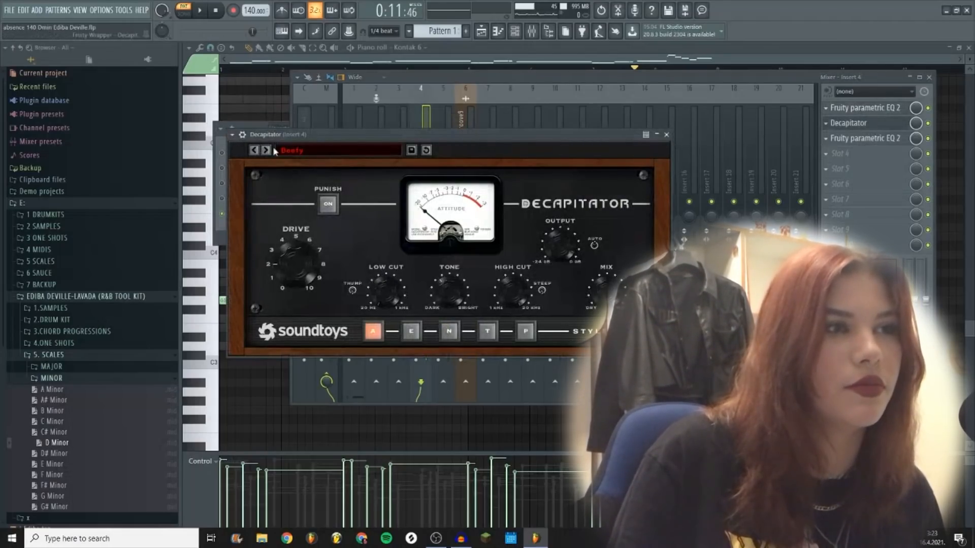
{"action": "left_click", "coordinate": [667, 135]}
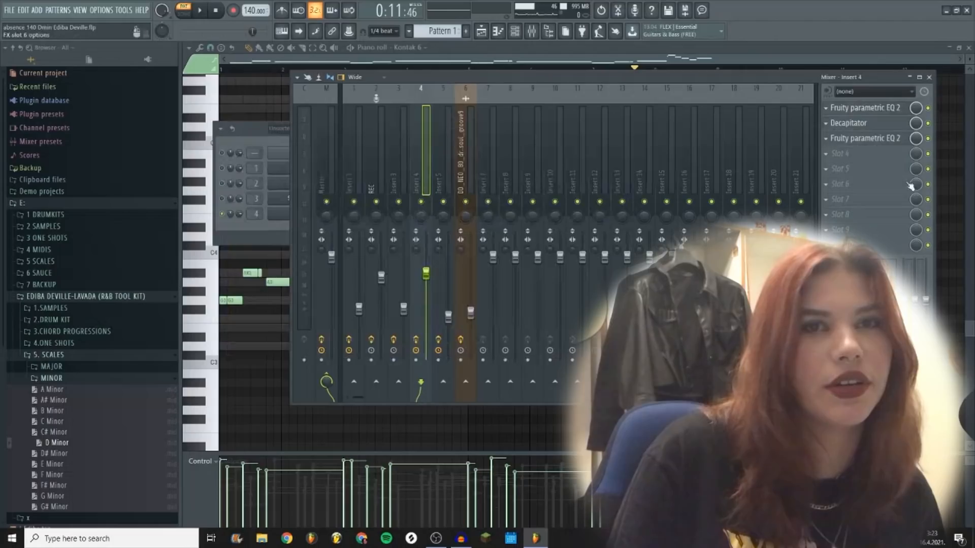
{"action": "left_click", "coordinate": [903, 140]}
{"action": "left_click", "coordinate": [898, 137]}
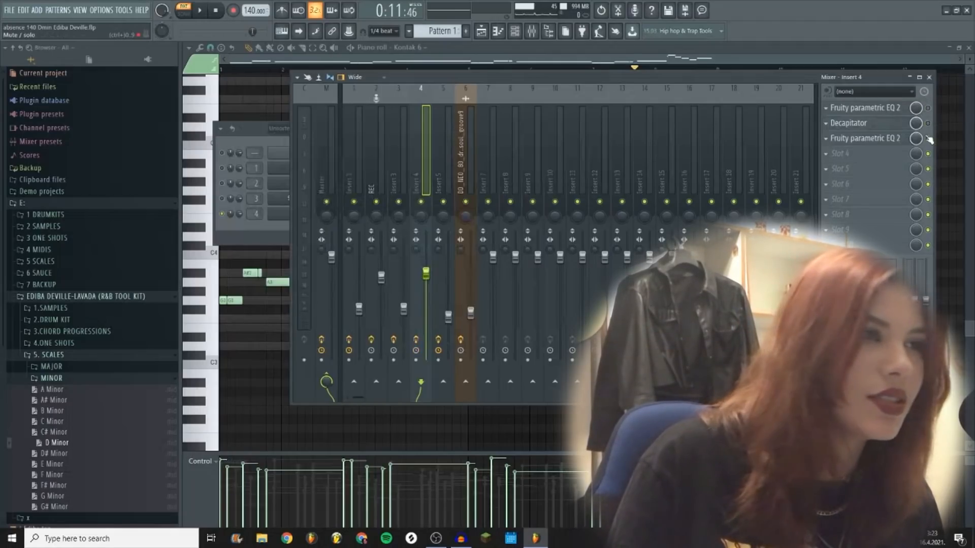
Step: Play the bass ending while re-enabling the Decapitator and the first Fruity parametric EQ 2 on Insert 4
{"action": "key", "text": "space"}
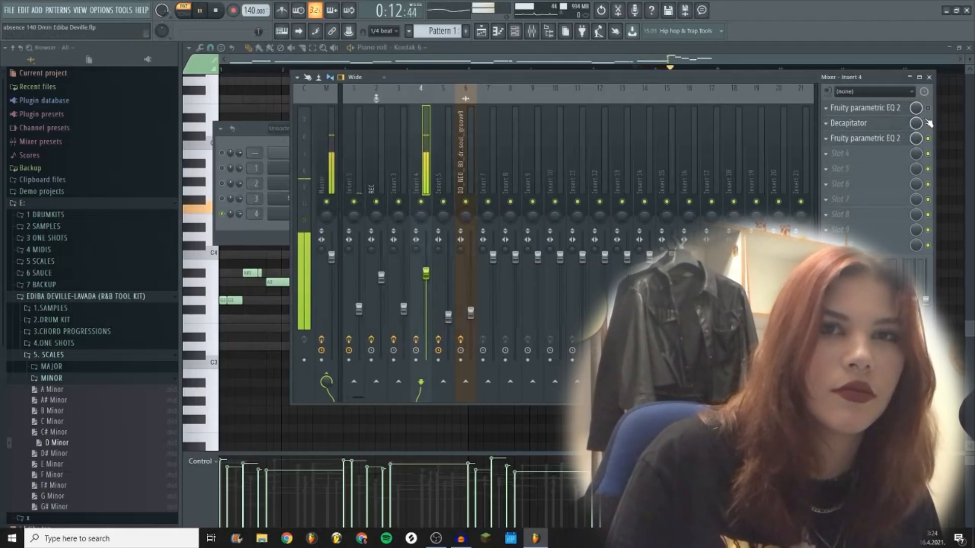
{"action": "left_click", "coordinate": [927, 123]}
{"action": "left_click", "coordinate": [928, 107]}
{"action": "key", "text": "space"}
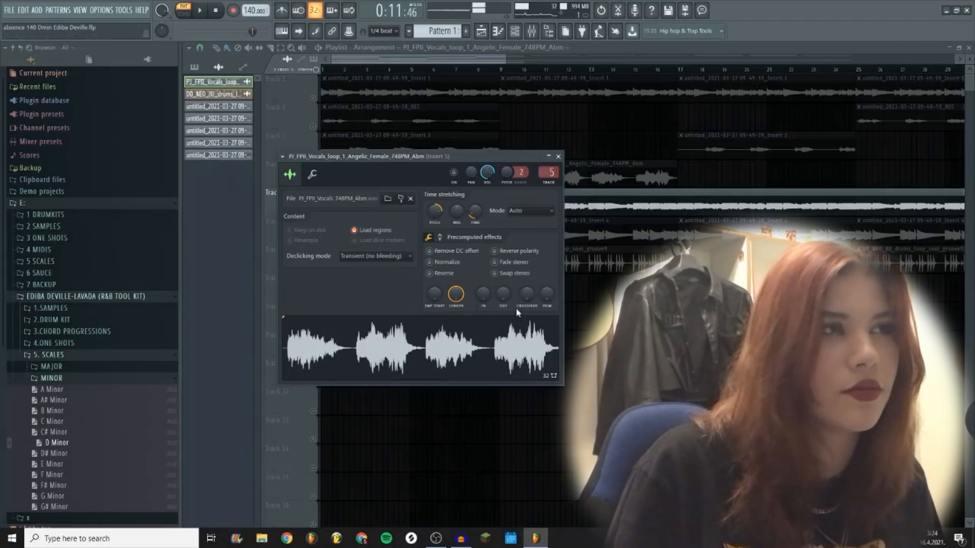
Step: Examine the two Fruity parametric EQ 2 effects on the angelic vocal loop's mixer track, Insert 5
{"action": "left_click", "coordinate": [549, 173]}
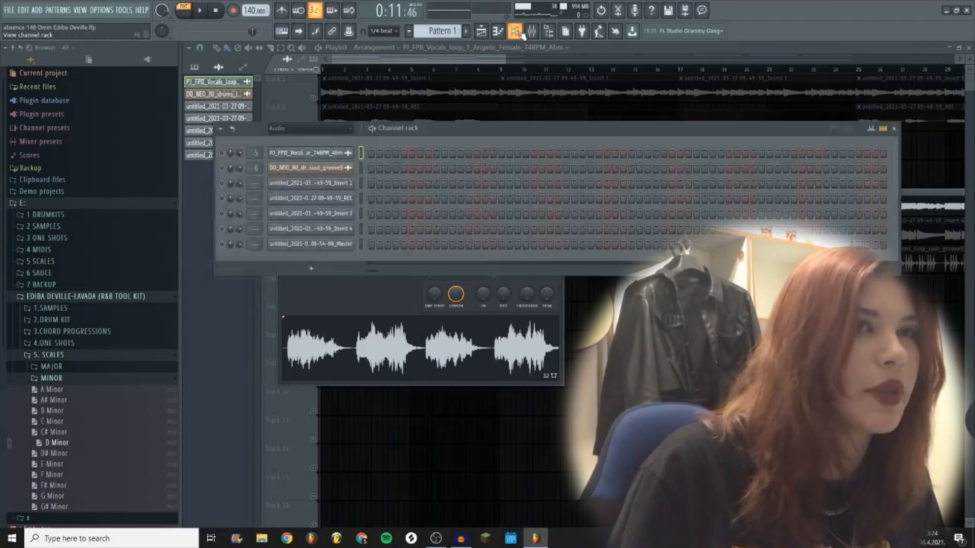
{"action": "left_click", "coordinate": [879, 109]}
{"action": "left_click", "coordinate": [879, 109]}
{"action": "left_click", "coordinate": [874, 154]}
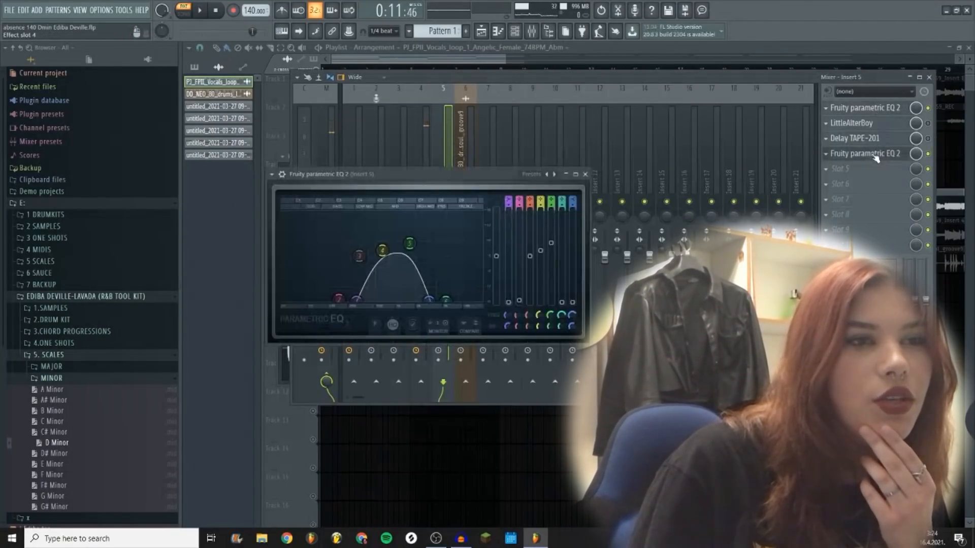
{"action": "left_click", "coordinate": [585, 174]}
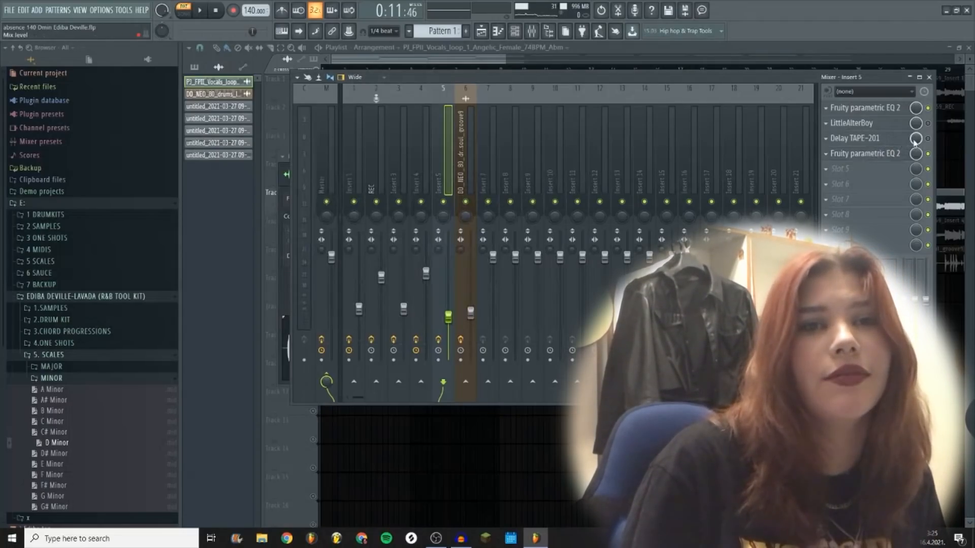
Step: Enable LittleAlterBoy on Insert 5, review its settings and those of Delay TAPE-201, and close the vocal loop's window
{"action": "left_click", "coordinate": [866, 140]}
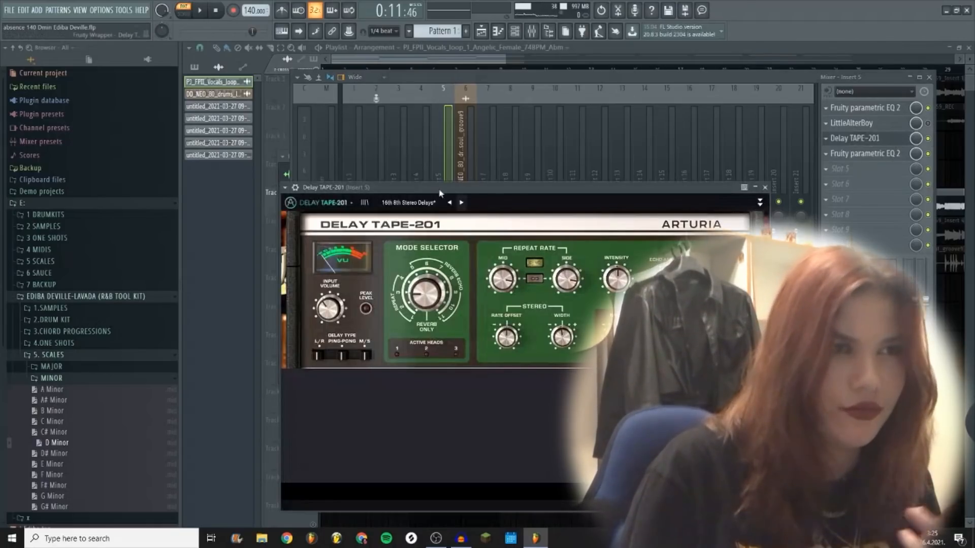
{"action": "left_click", "coordinate": [765, 188]}
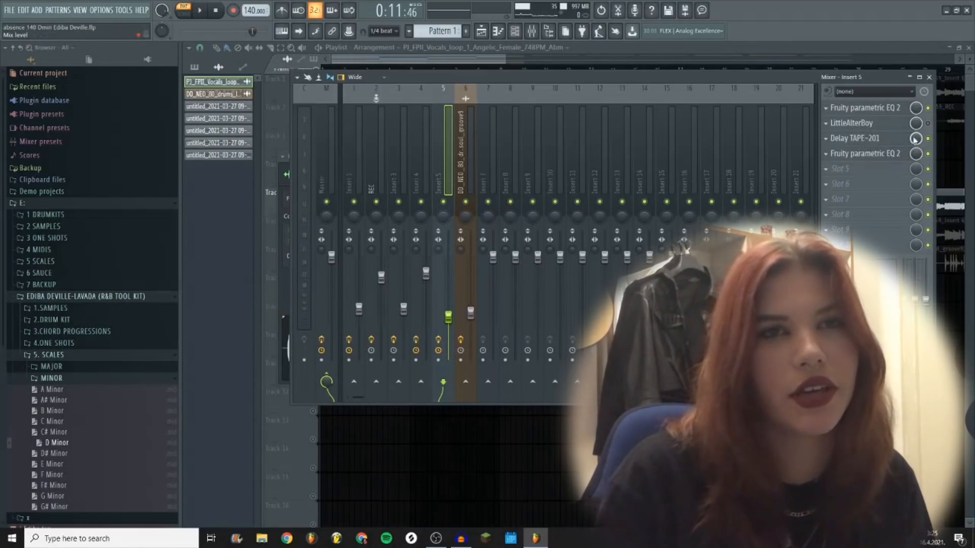
{"action": "left_click", "coordinate": [928, 123]}
{"action": "left_click", "coordinate": [860, 124]}
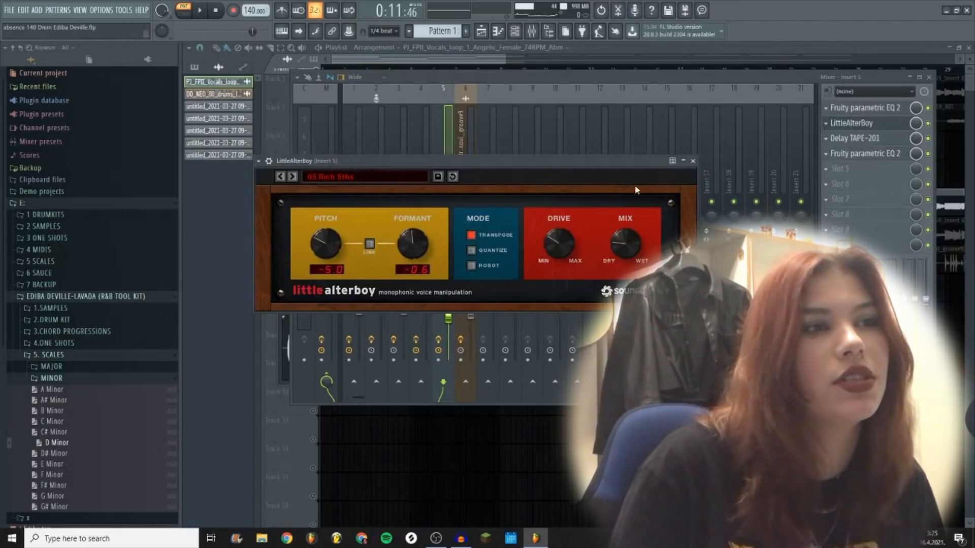
{"action": "left_click", "coordinate": [694, 161]}
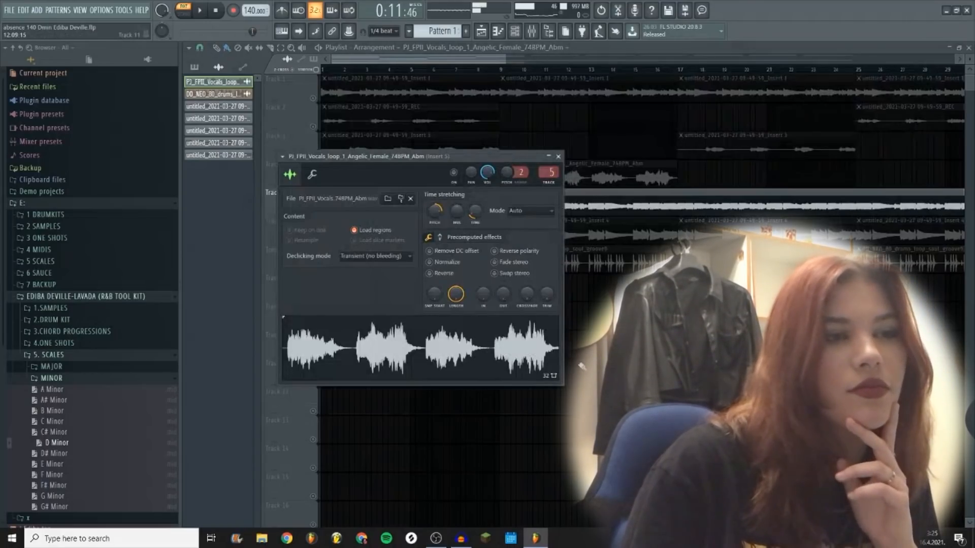
{"action": "left_click", "coordinate": [558, 156]}
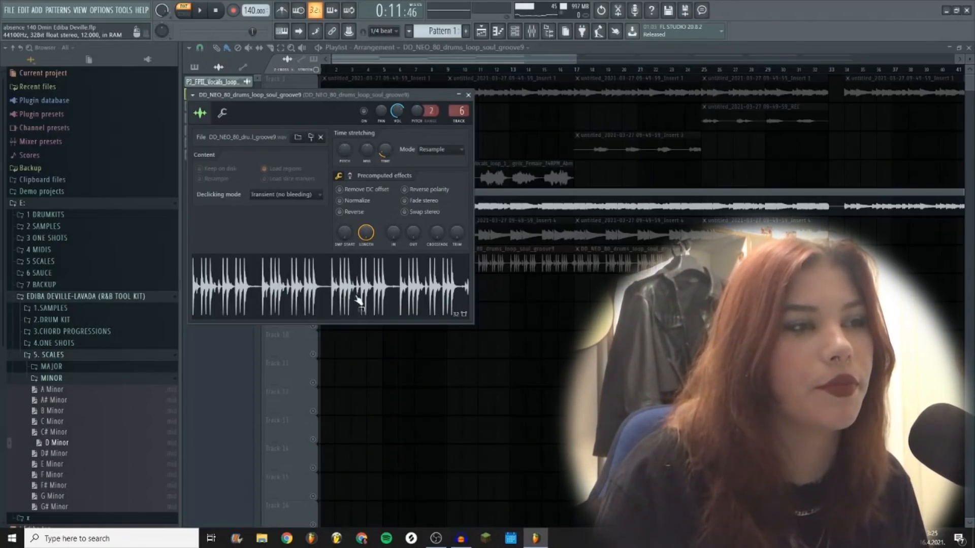
Step: Examine the two Fruity parametric EQ 2 effects on the DD_NEO_80_drums_loop_soul_groove9 mixer track and close the mixer
{"action": "left_click_drag", "start_coordinate": [335, 97], "coordinate": [504, 141]}
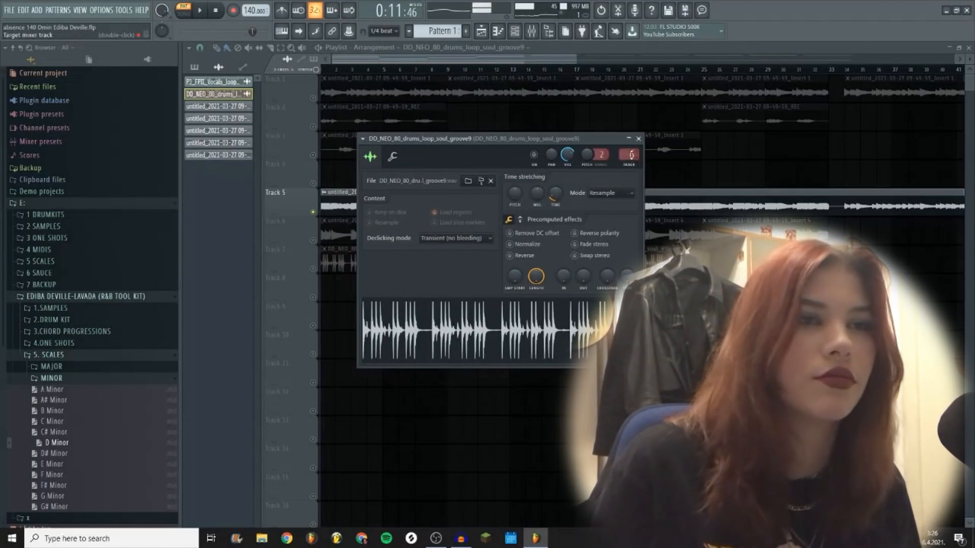
{"action": "left_click", "coordinate": [532, 30]}
{"action": "left_click", "coordinate": [884, 108]}
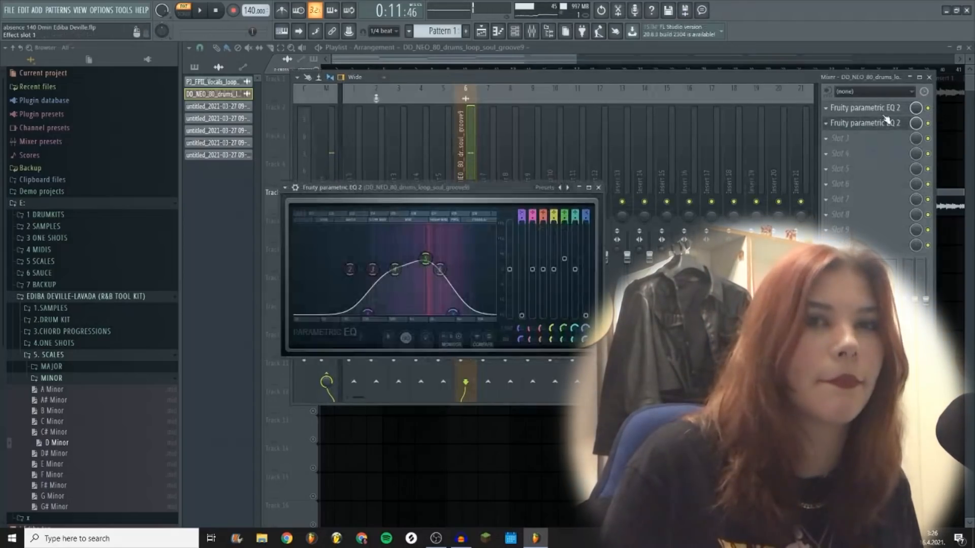
{"action": "left_click", "coordinate": [883, 123]}
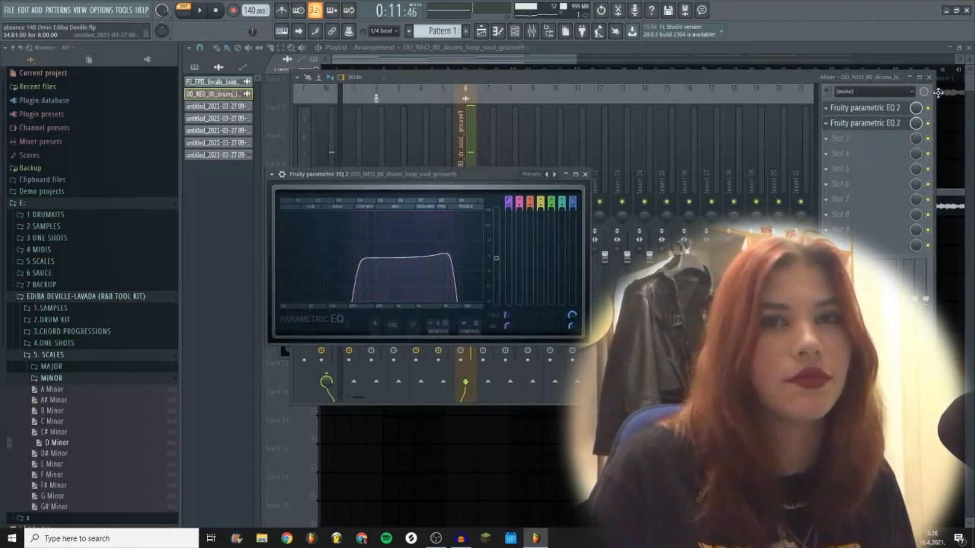
{"action": "left_click", "coordinate": [930, 77]}
{"action": "left_click", "coordinate": [585, 174]}
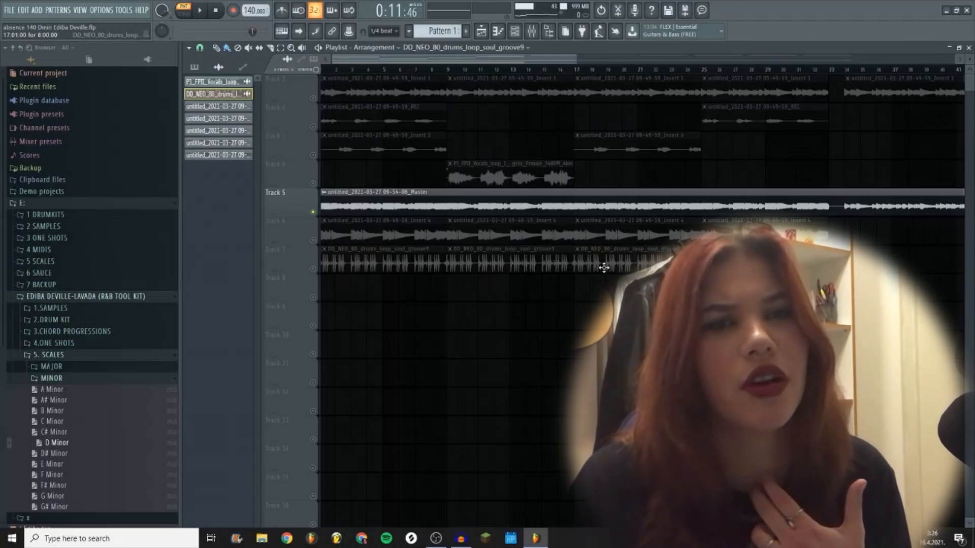
Step: Inspect the rendered Master audio clip on Track 5 in its sample window and close it
{"action": "left_click", "coordinate": [380, 209]}
{"action": "double_click", "coordinate": [380, 209]}
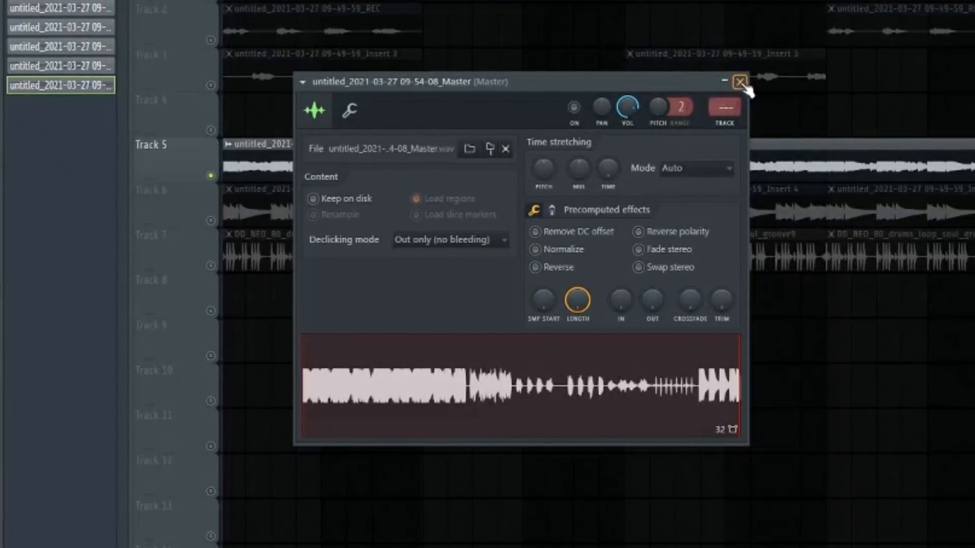
{"action": "left_click", "coordinate": [737, 84]}
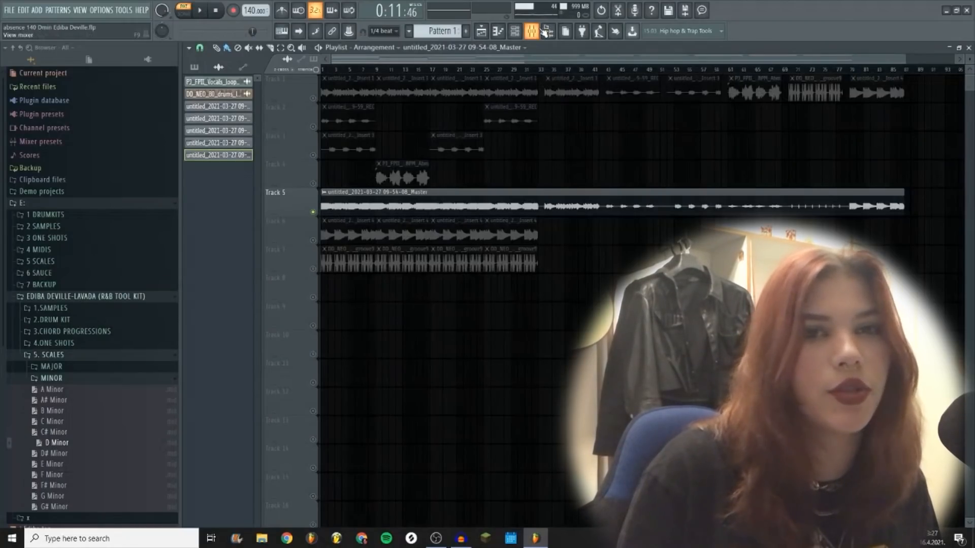
{"action": "scroll", "coordinate": [325, 274], "scroll_direction": "up", "scroll_amount": 3}
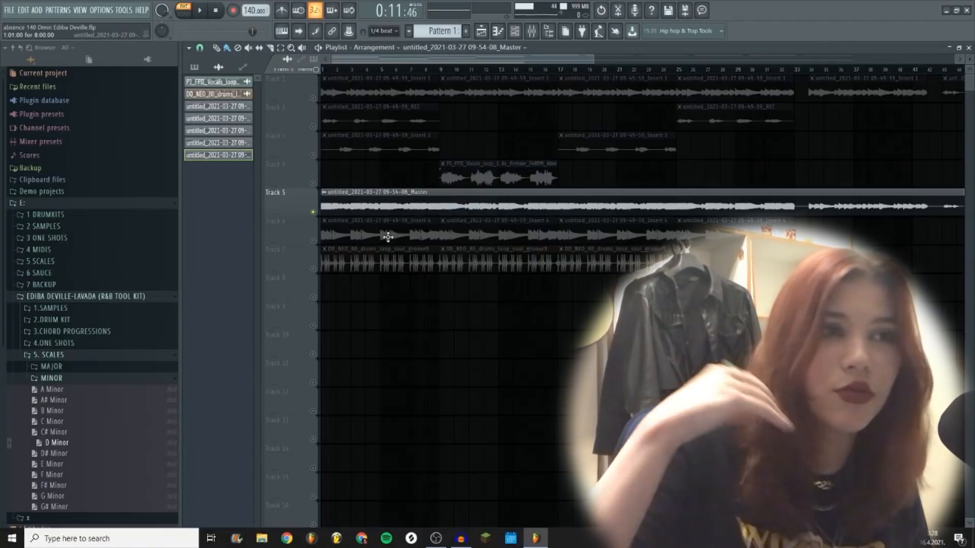
{"action": "double_click", "coordinate": [336, 206]}
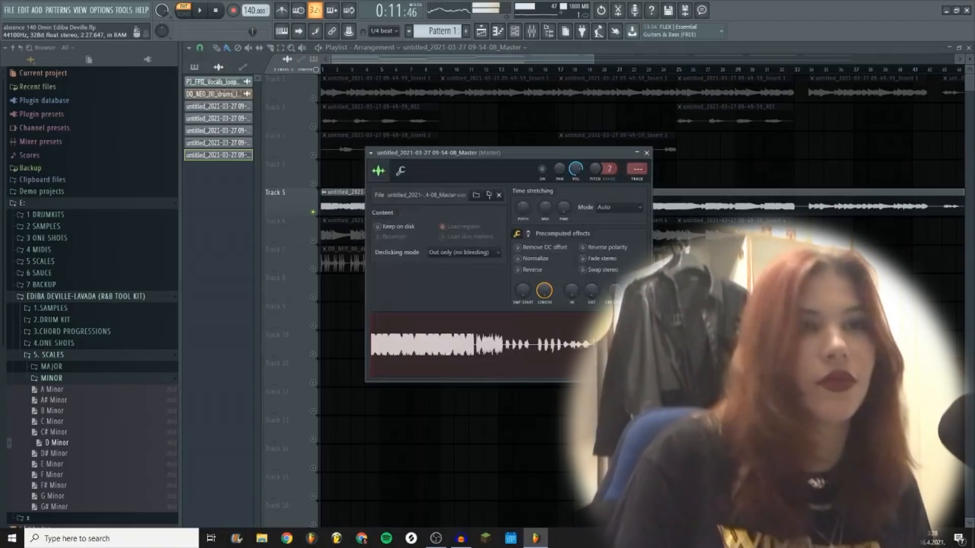
{"action": "left_click", "coordinate": [646, 152]}
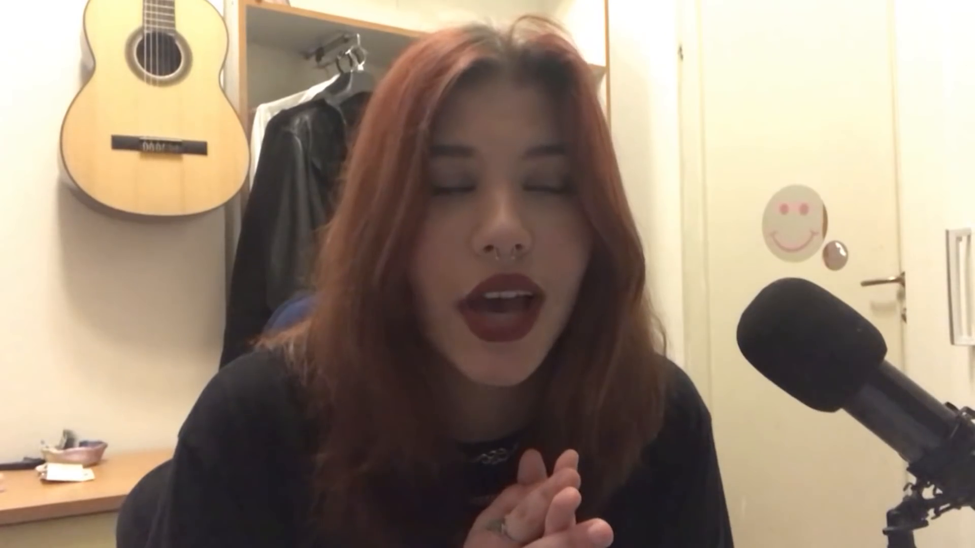